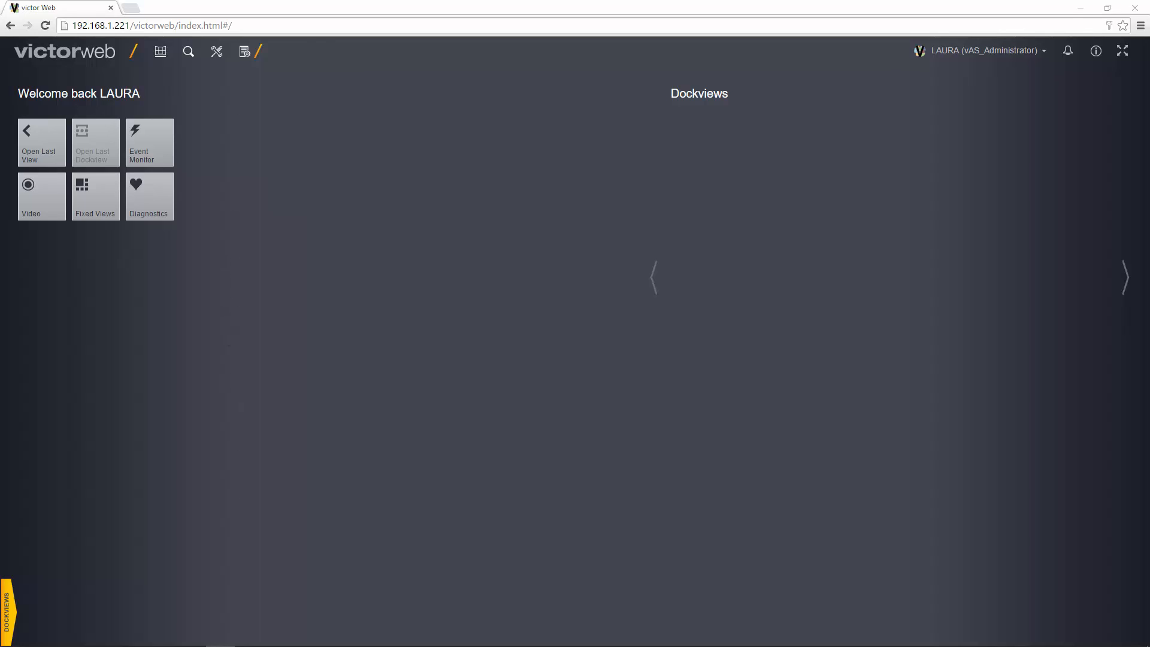
Go to the Personnel setup page from the Setup menu.
{"action": "left_click", "coordinate": [217, 52]}
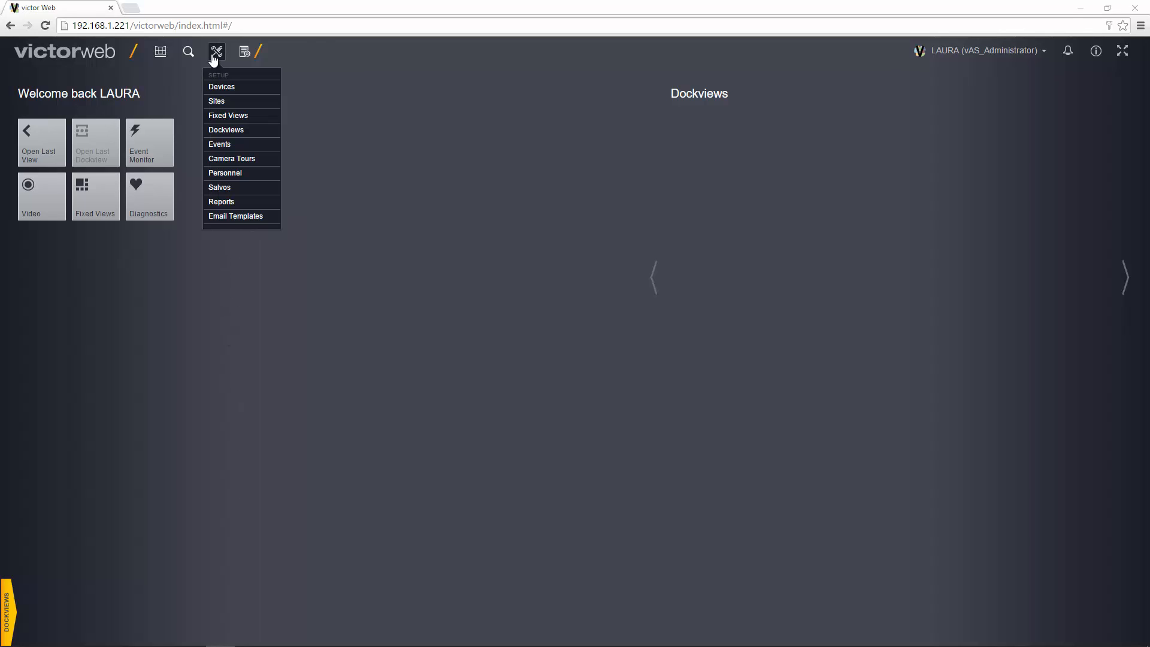
{"action": "left_click", "coordinate": [217, 173]}
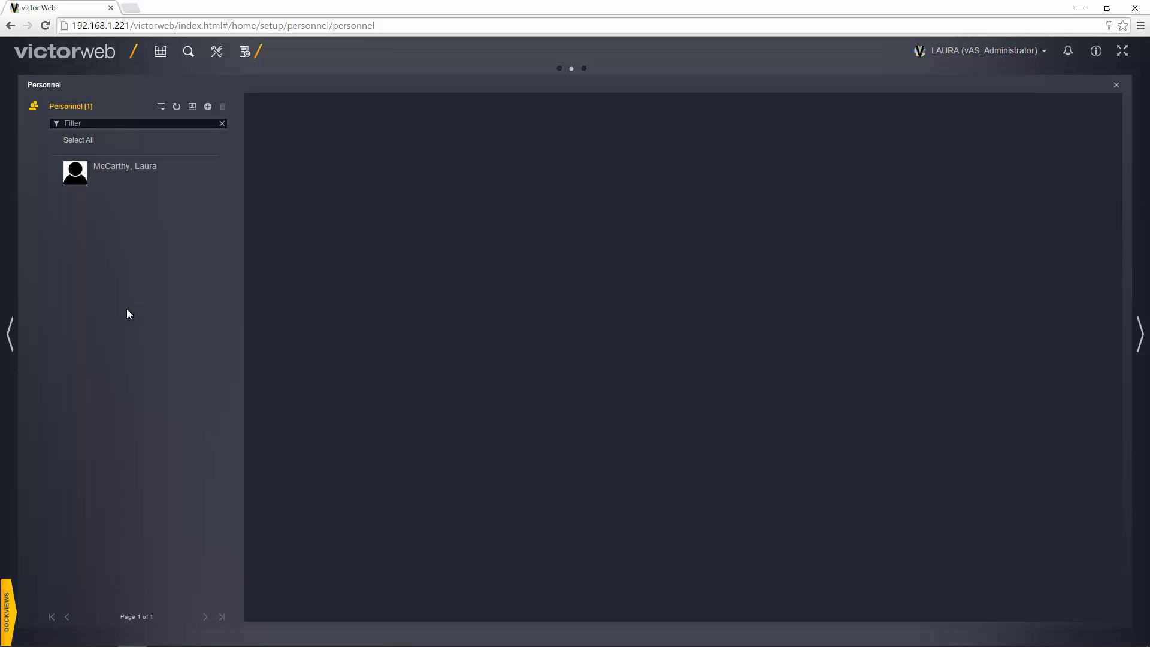
Open the existing person, expand Options, Customer Logical and Date Fields, then show their credentials.
{"action": "left_click", "coordinate": [132, 176]}
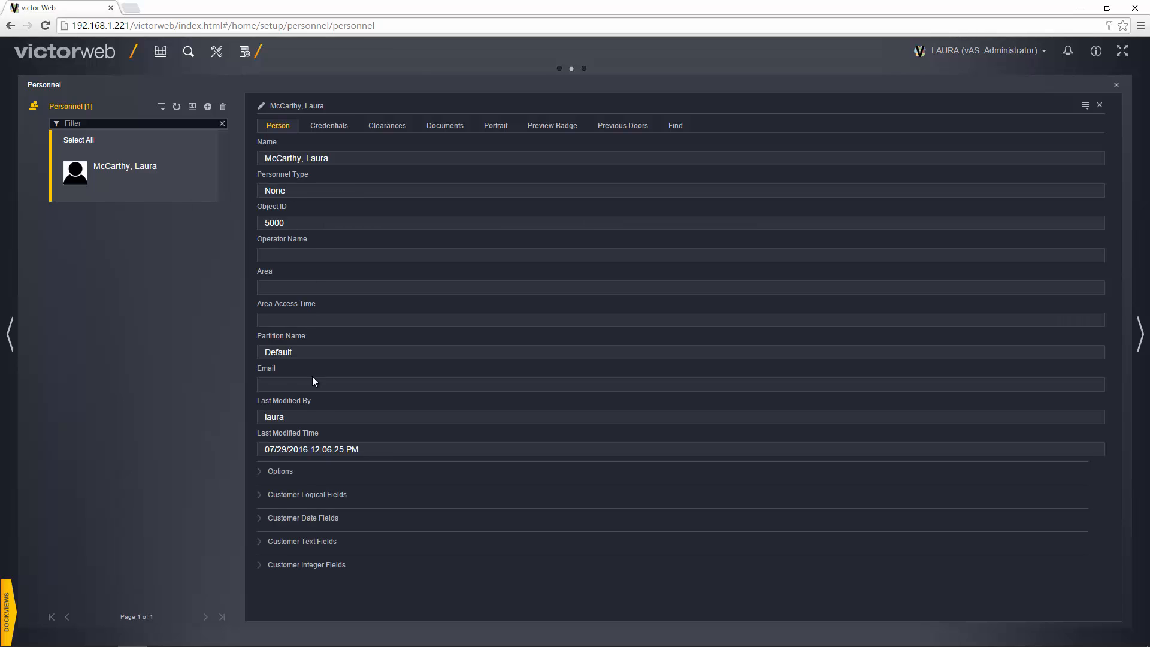
{"action": "left_click", "coordinate": [281, 472]}
{"action": "scroll", "coordinate": [379, 381], "scroll_direction": "down", "scroll_amount": 3}
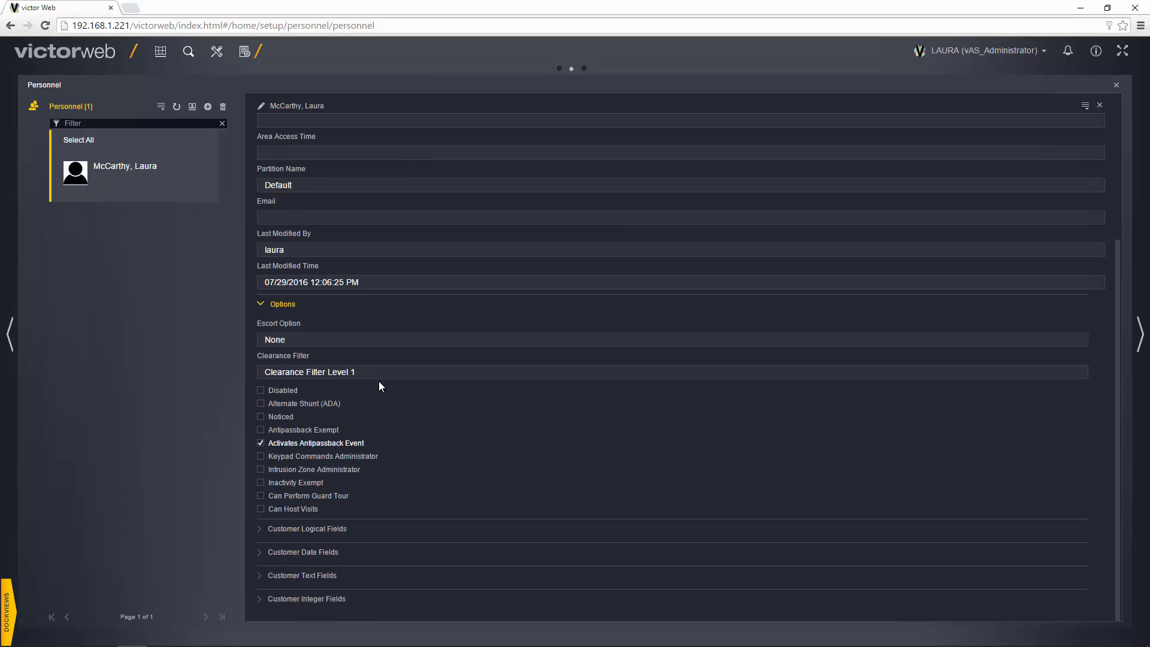
{"action": "left_click", "coordinate": [269, 528]}
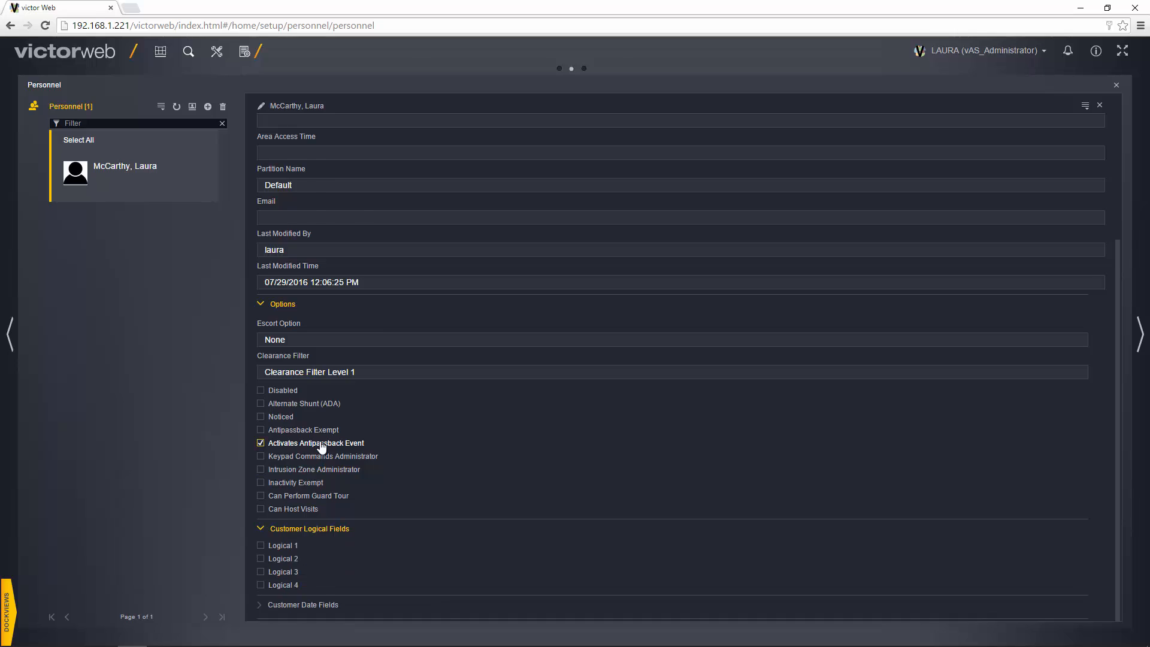
{"action": "scroll", "coordinate": [321, 447], "scroll_direction": "down", "scroll_amount": 1}
{"action": "left_click", "coordinate": [317, 563]}
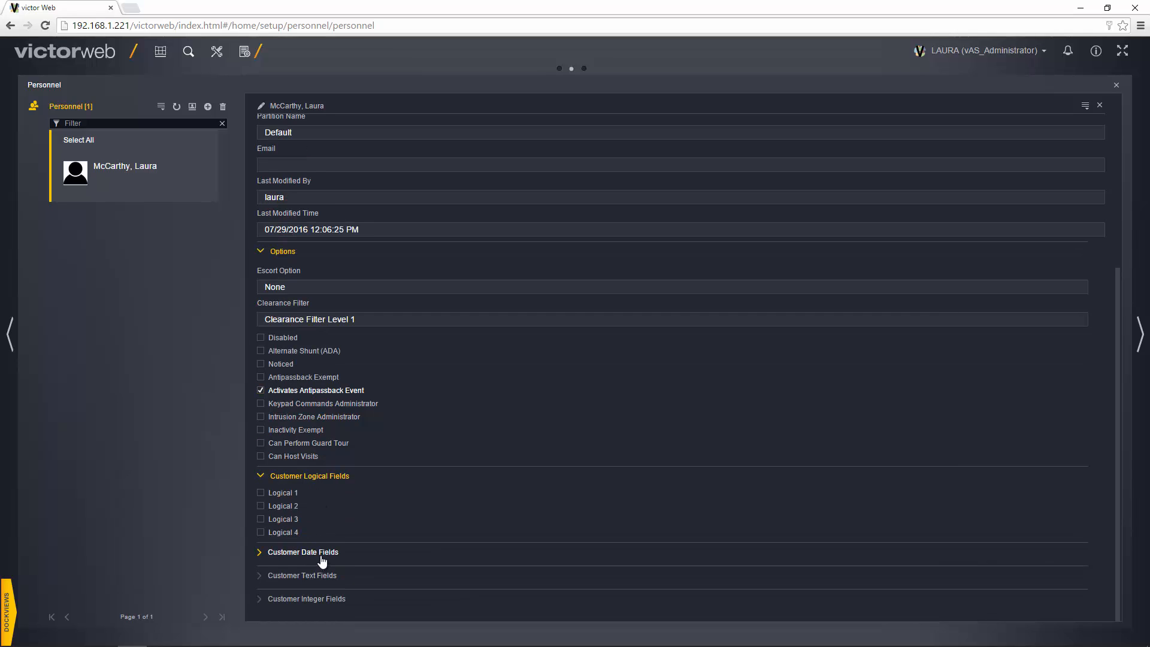
{"action": "scroll", "coordinate": [325, 471], "scroll_direction": "down", "scroll_amount": 3}
{"action": "scroll", "coordinate": [325, 467], "scroll_direction": "up", "scroll_amount": 8}
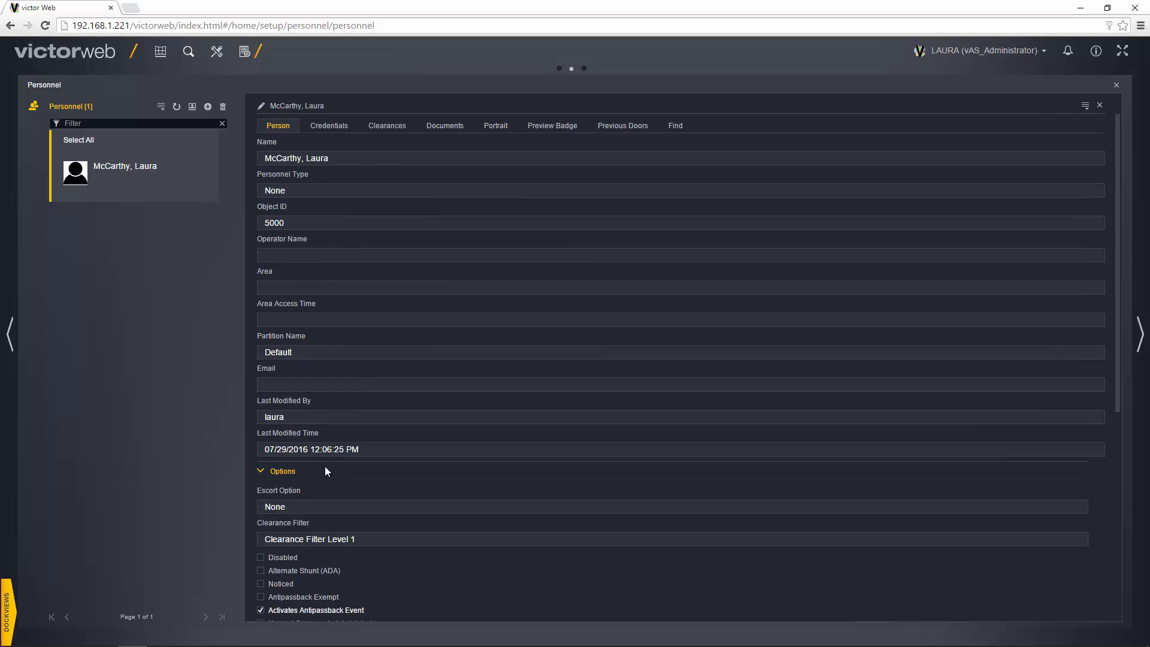
{"action": "left_click", "coordinate": [326, 128]}
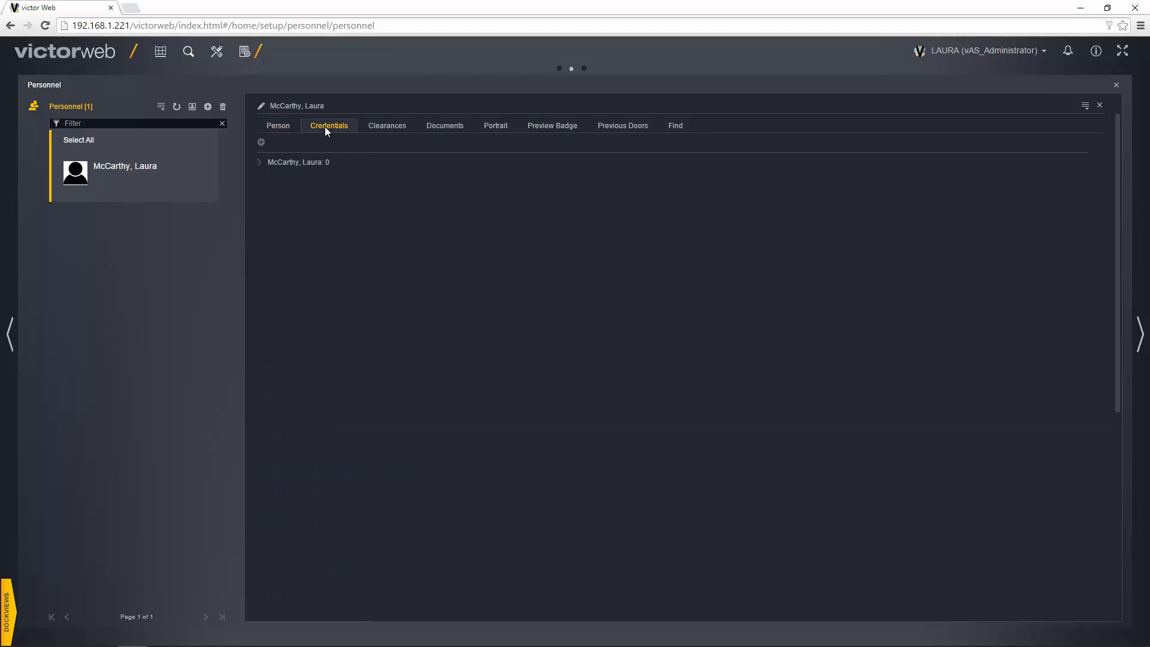
Inspect the card credential details and four clearances, then list the attached document Tyco.jpg.
{"action": "left_click", "coordinate": [260, 163]}
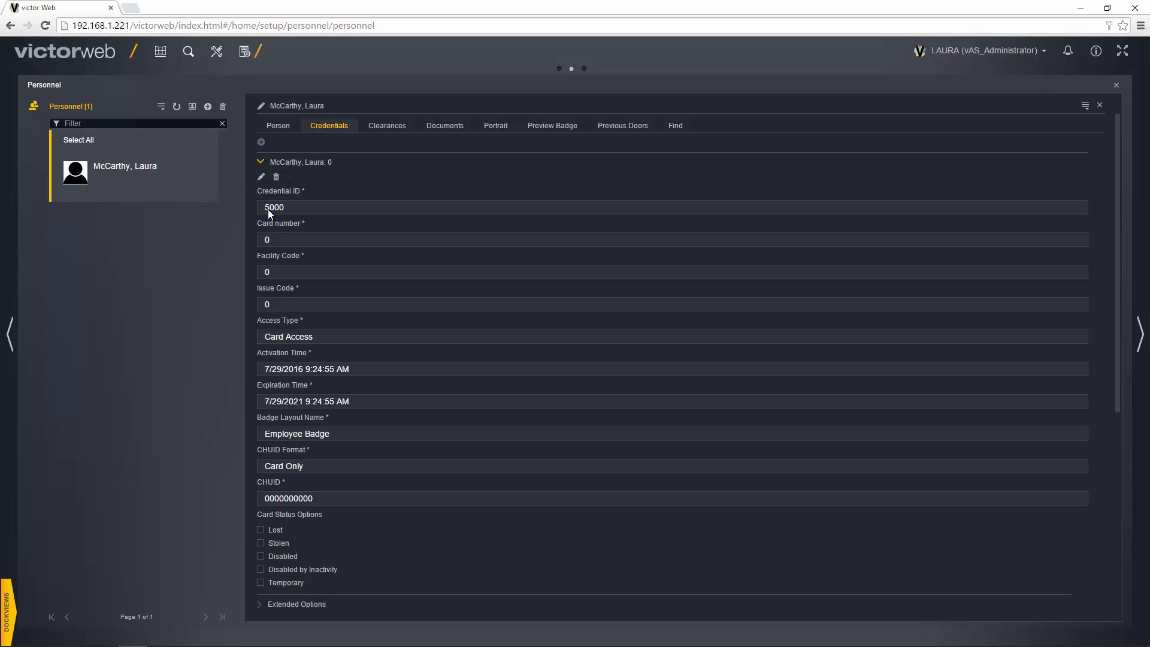
{"action": "left_click", "coordinate": [394, 130]}
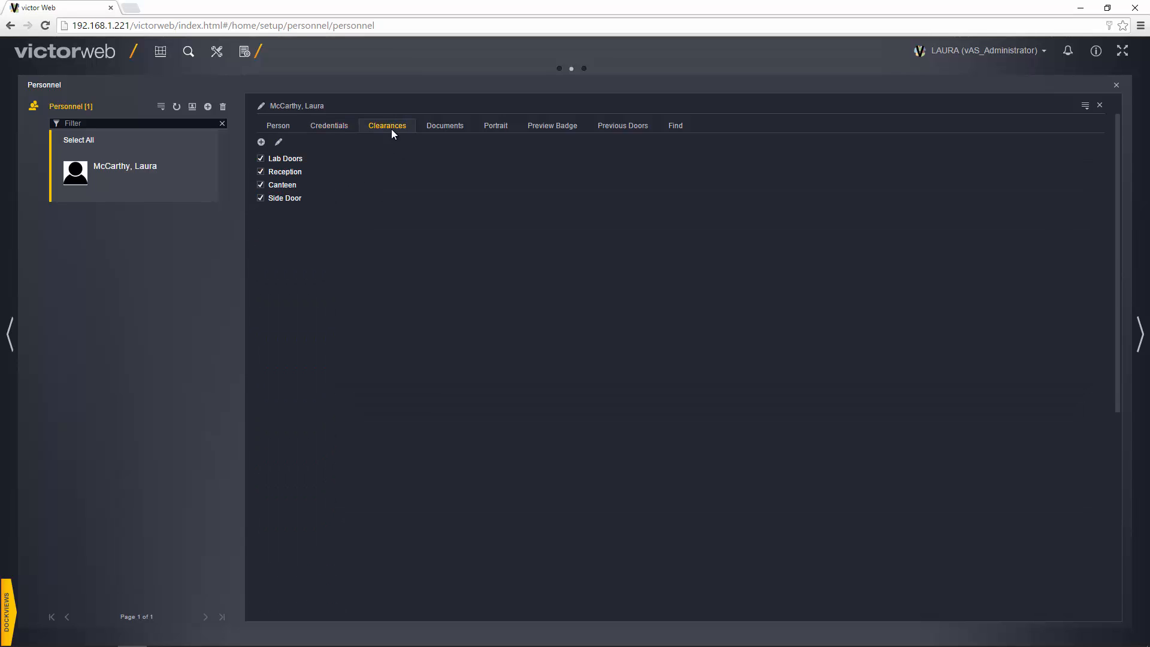
{"action": "left_click", "coordinate": [447, 125]}
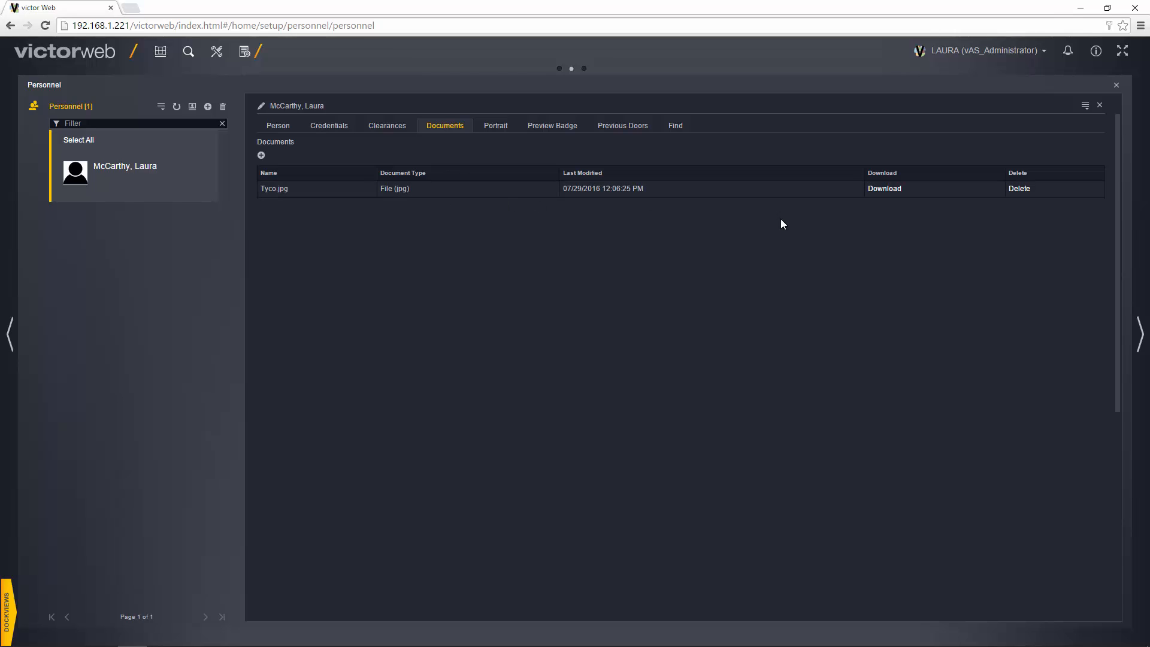
View the Tyco.jpg document and the primary portrait VictorWeb_59879, closing each viewer afterwards.
{"action": "left_click", "coordinate": [884, 189]}
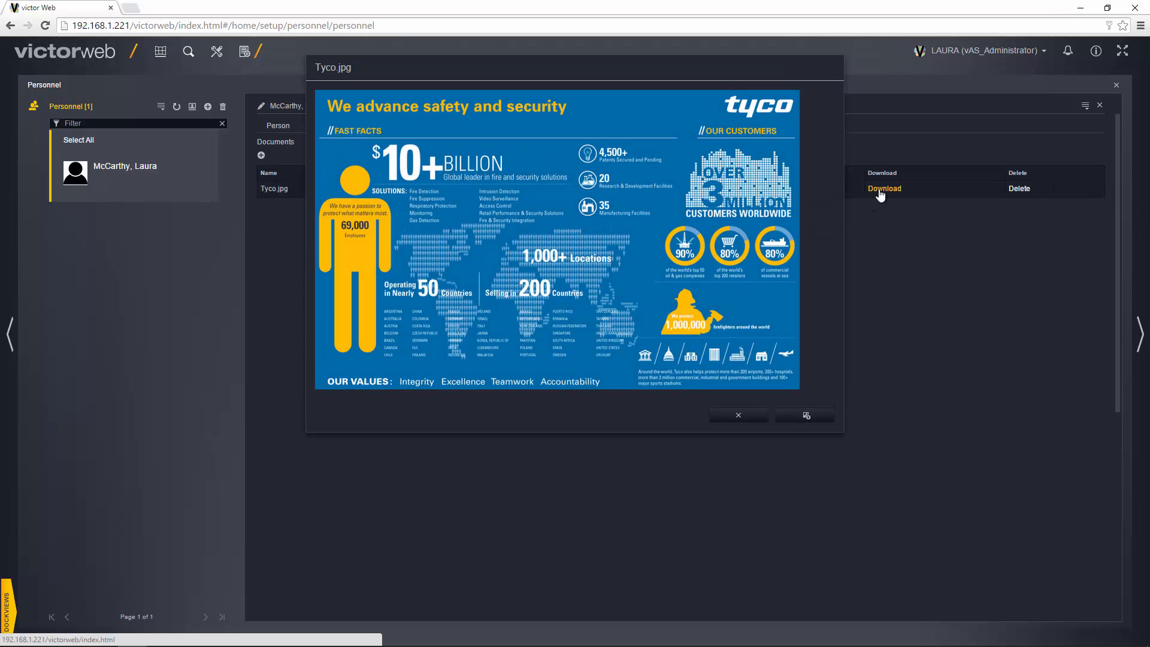
{"action": "left_click", "coordinate": [731, 419]}
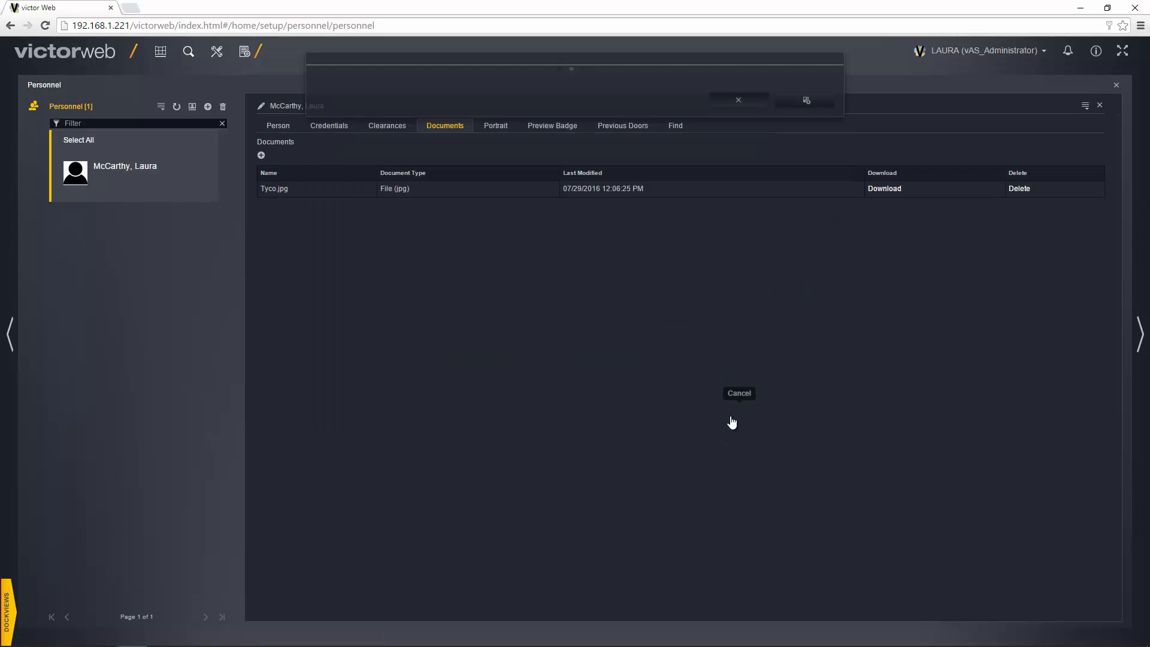
{"action": "left_click", "coordinate": [495, 128]}
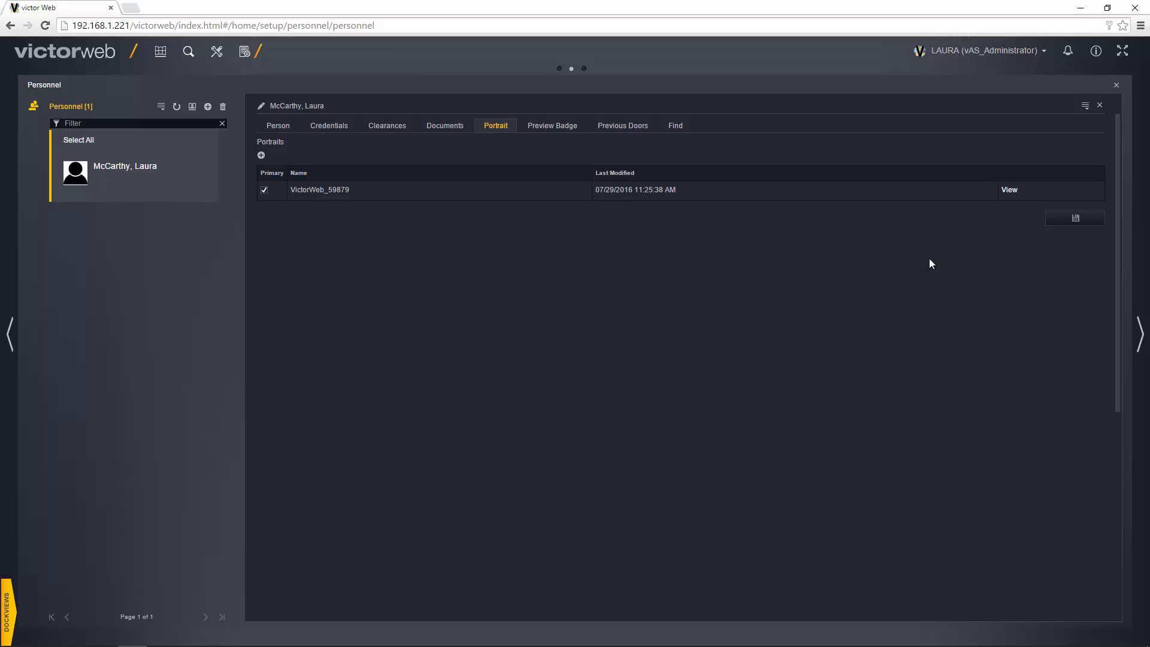
{"action": "left_click", "coordinate": [1008, 190]}
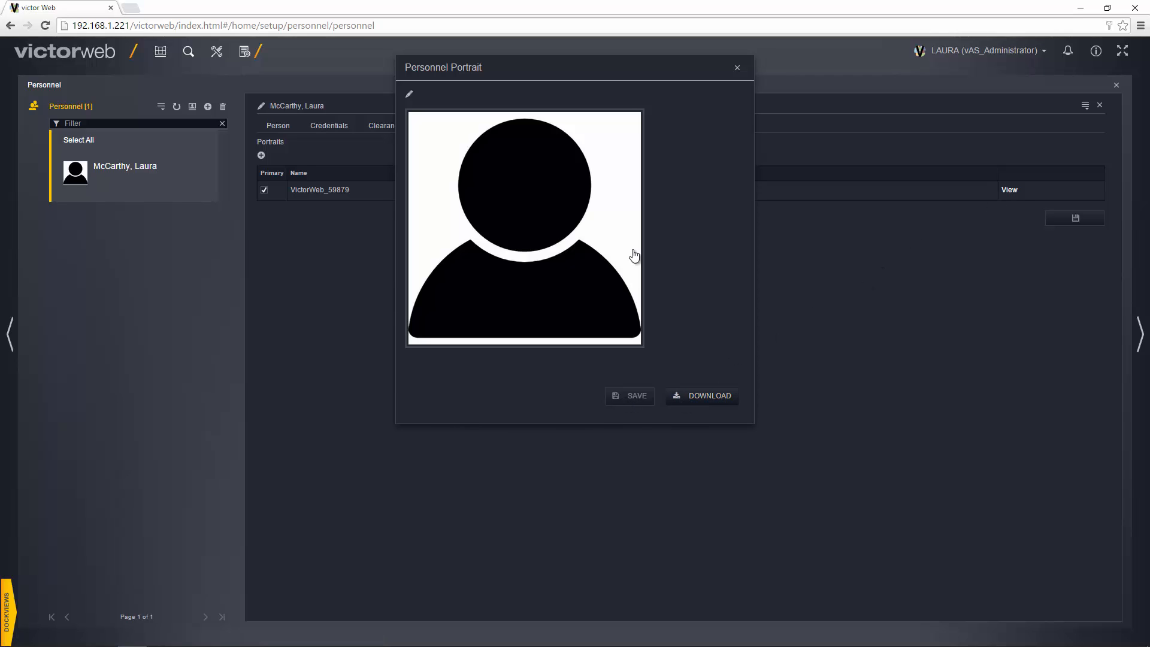
{"action": "left_click", "coordinate": [737, 67]}
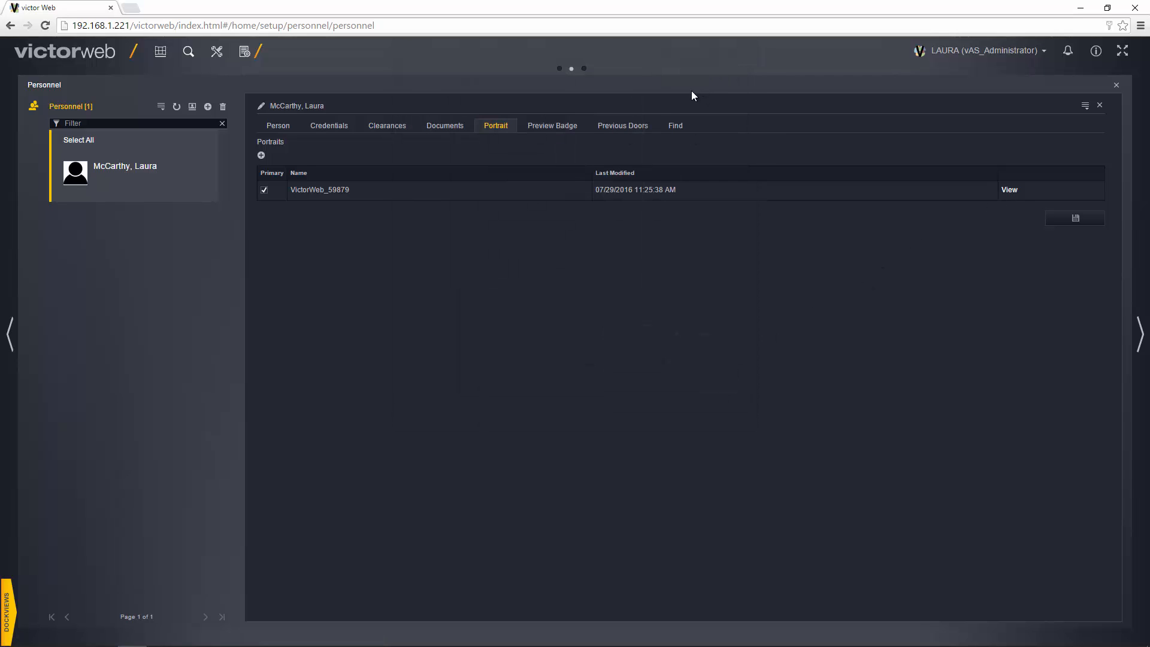
Preview the Employee Badge, then show the four recent door swipes: one rejected, three admitted.
{"action": "left_click", "coordinate": [553, 126]}
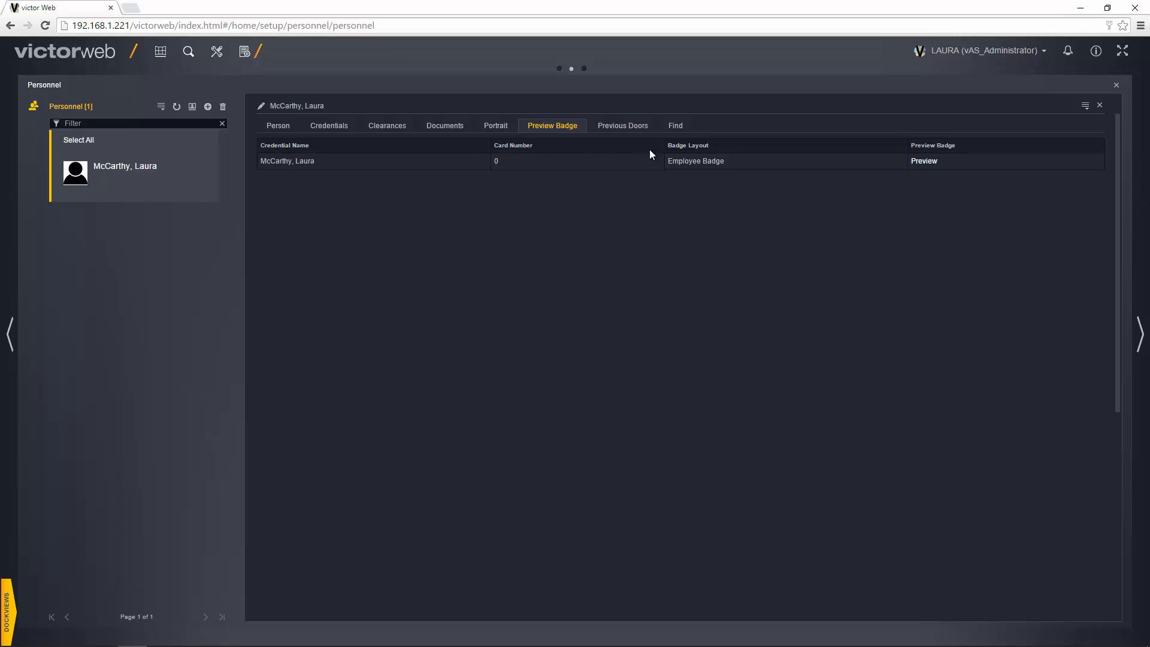
{"action": "left_click", "coordinate": [924, 162]}
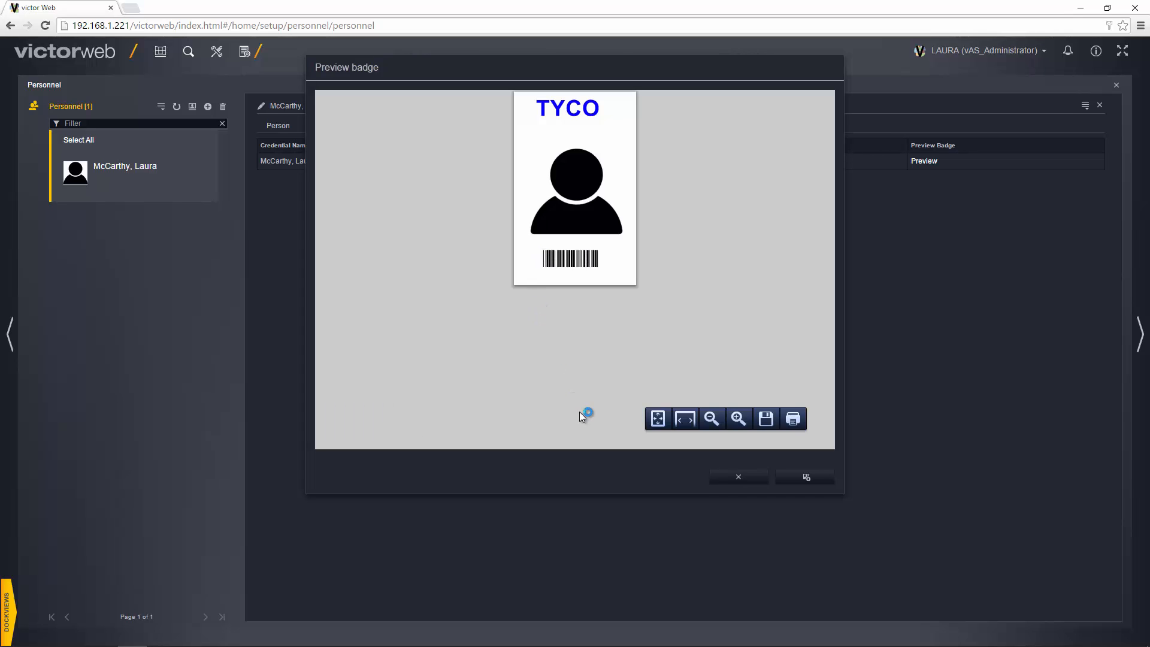
{"action": "left_click", "coordinate": [736, 479]}
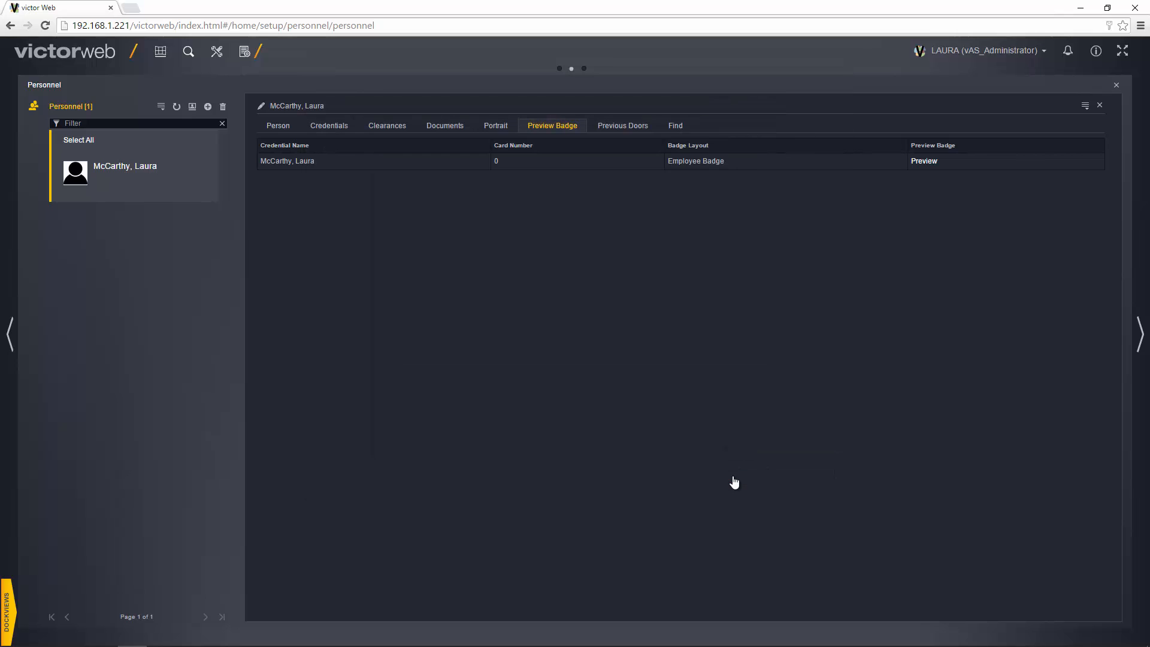
{"action": "left_click", "coordinate": [615, 127]}
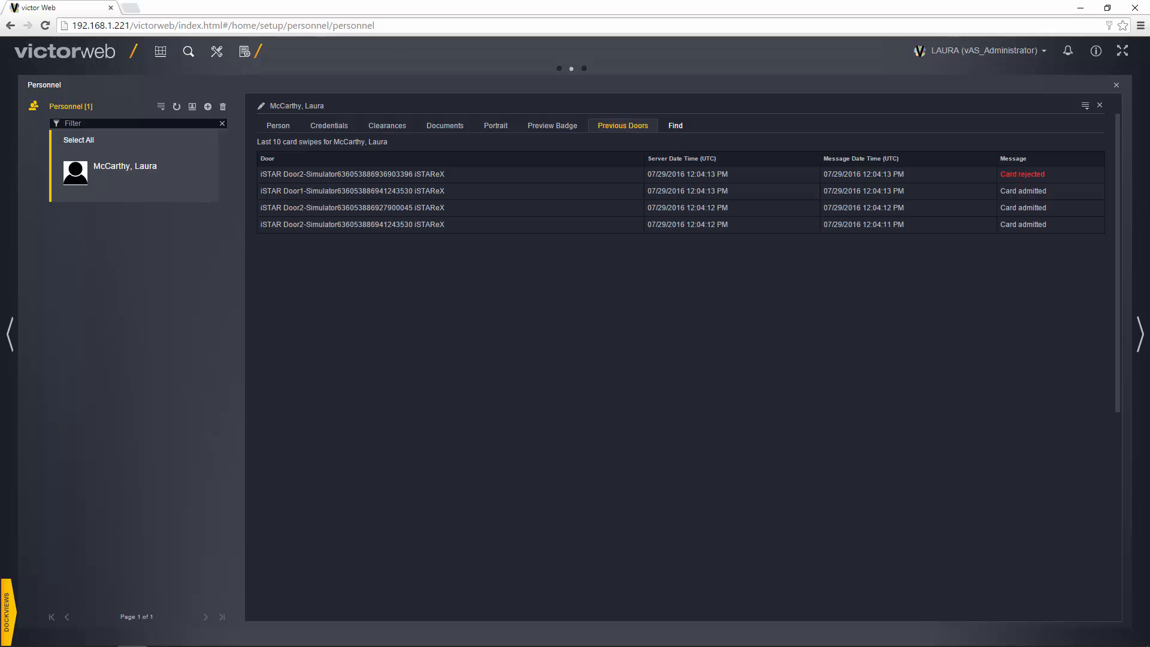
Run a Journal search for today's events, then begin a blank new personnel record.
{"action": "left_click", "coordinate": [675, 126]}
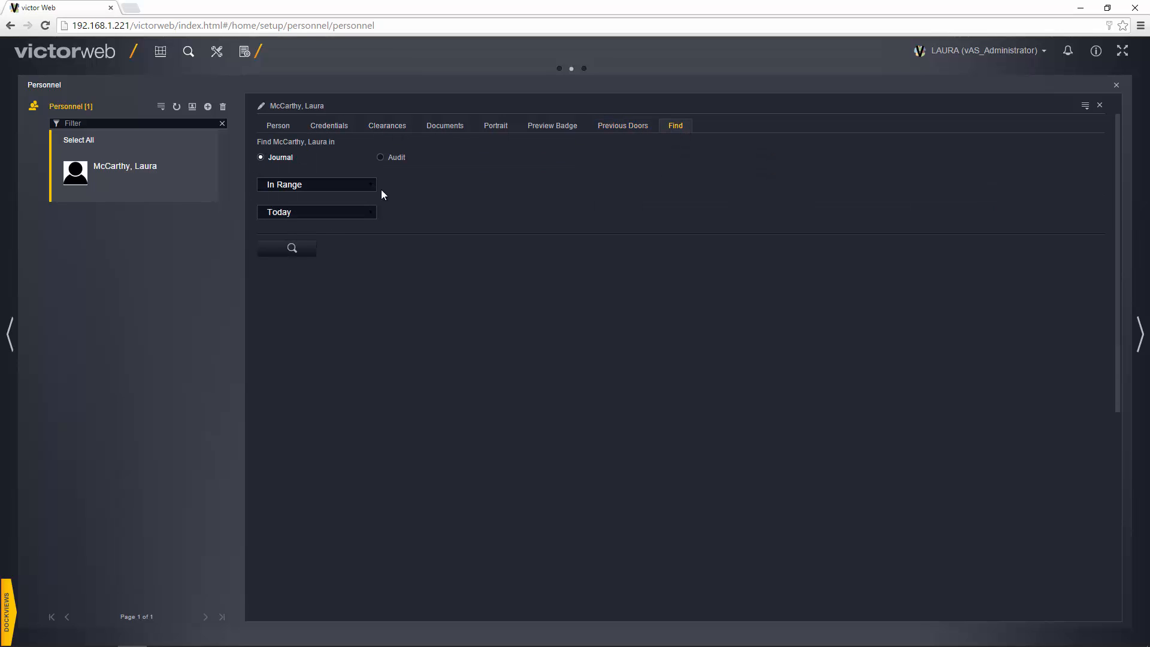
{"action": "left_click", "coordinate": [381, 157]}
{"action": "left_click", "coordinate": [281, 158]}
{"action": "left_click", "coordinate": [292, 247]}
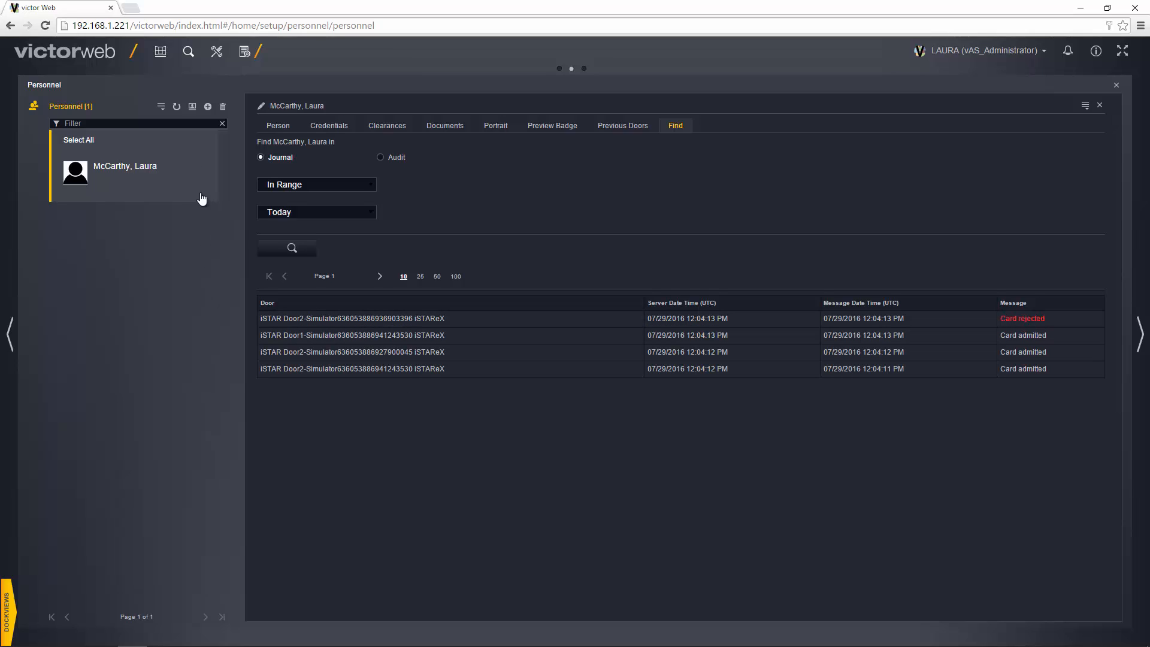
{"action": "left_click", "coordinate": [208, 108]}
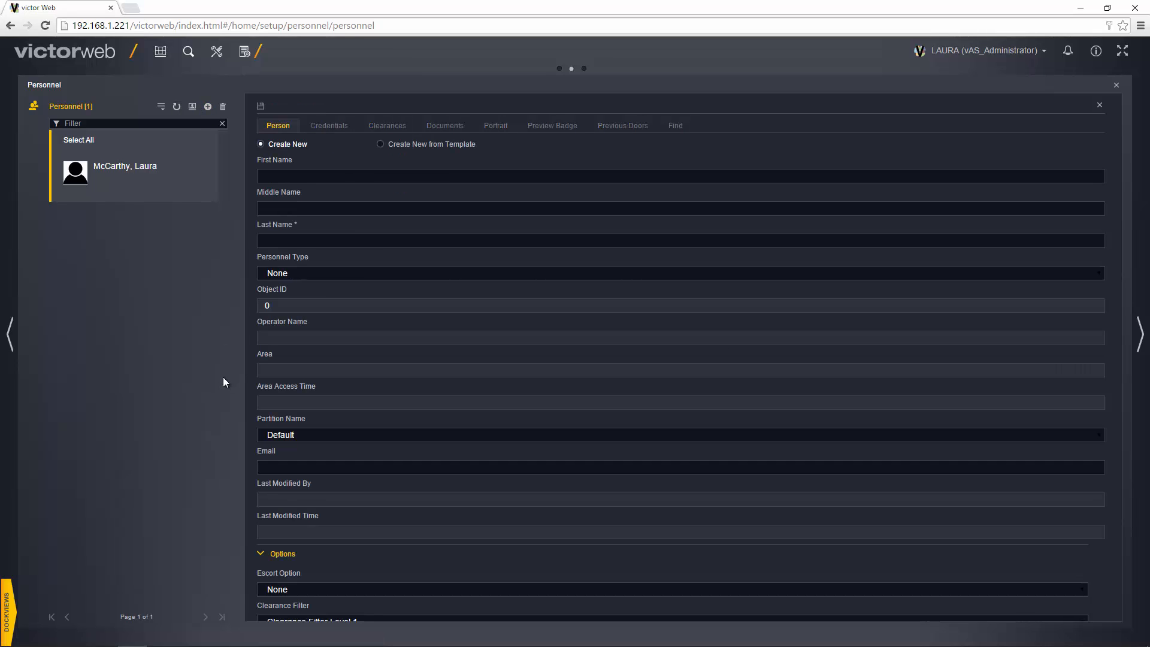
Enter the new person's first and last name and set Personnel Type to Employee.
{"action": "left_click", "coordinate": [291, 179]}
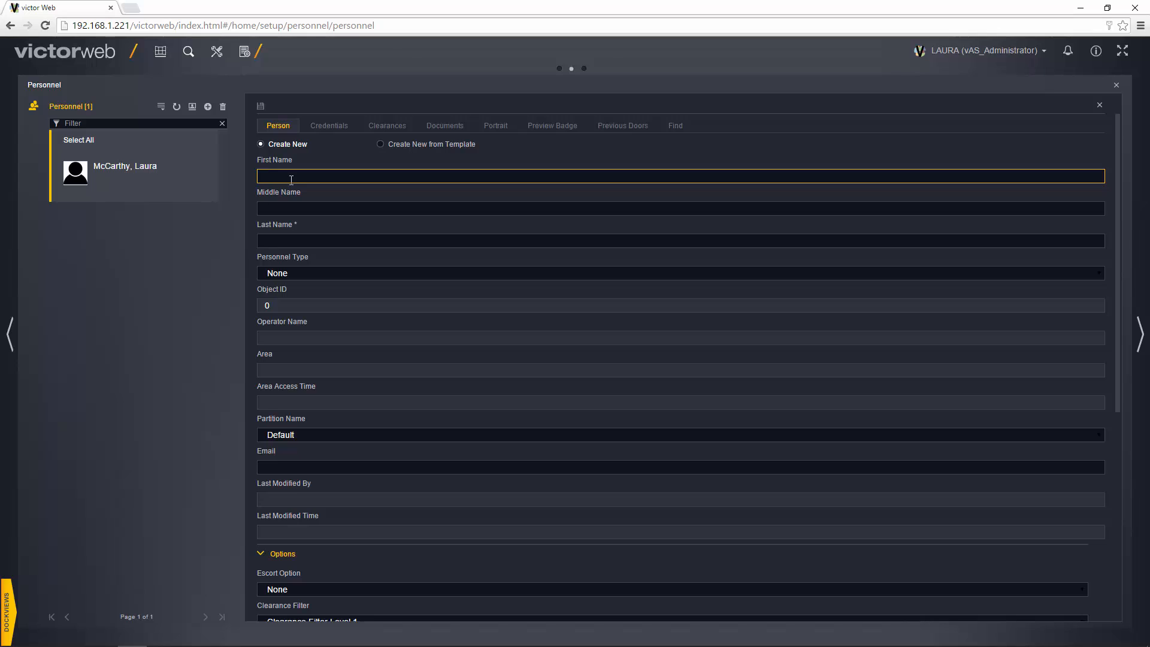
{"action": "left_click", "coordinate": [311, 239]}
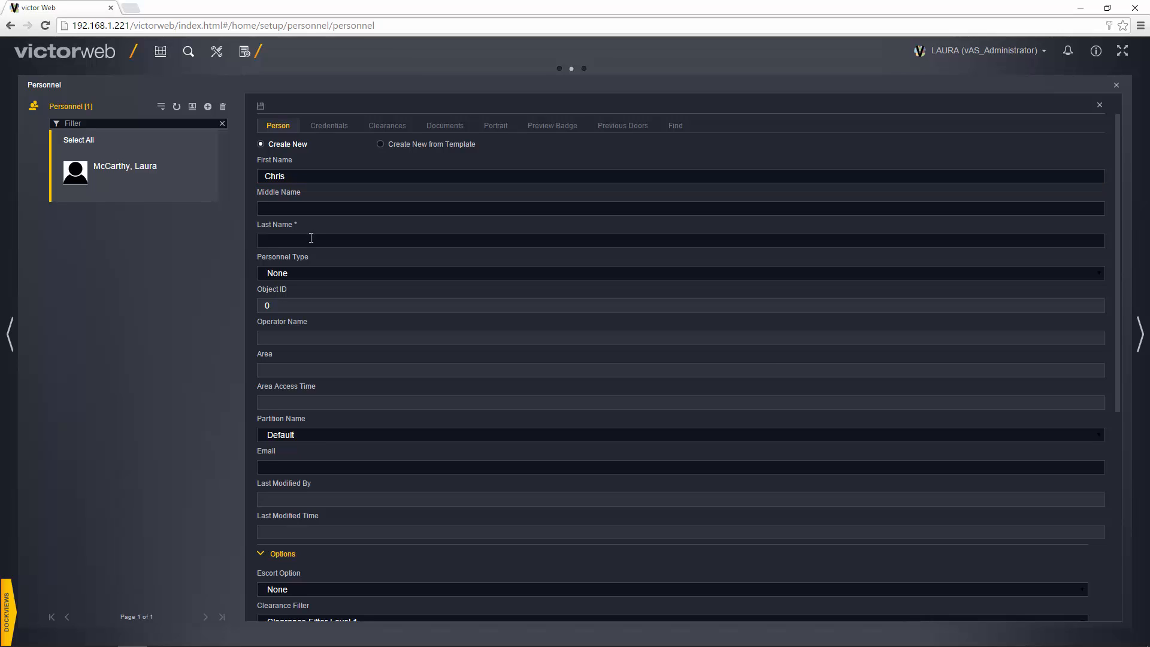
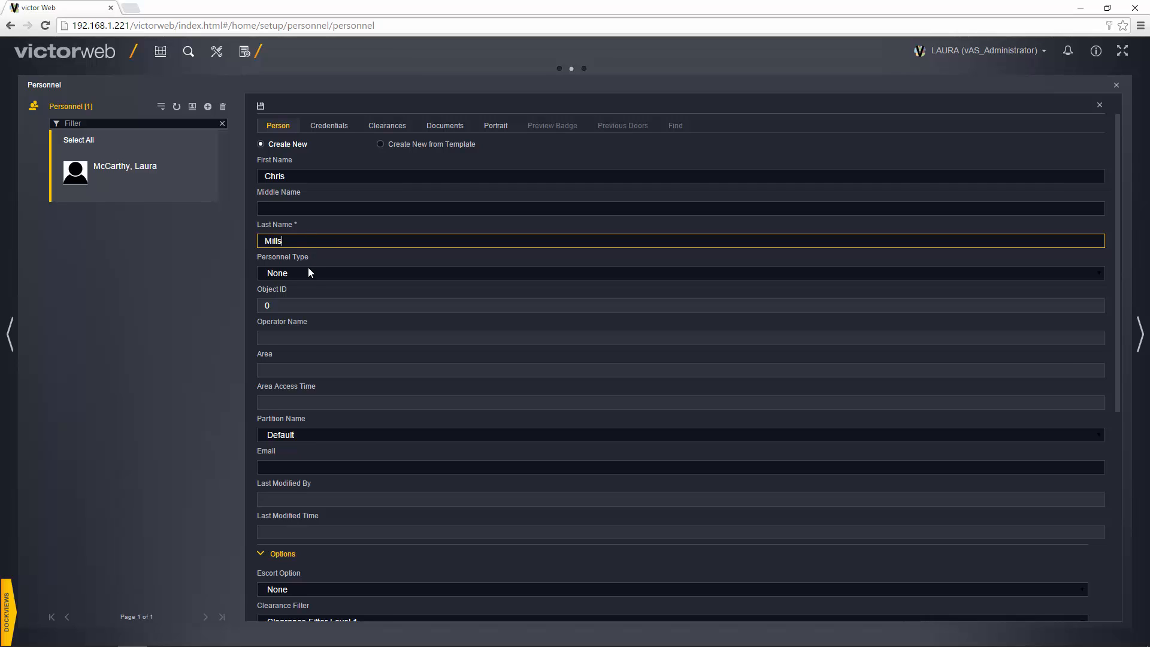
{"action": "left_click", "coordinate": [309, 272]}
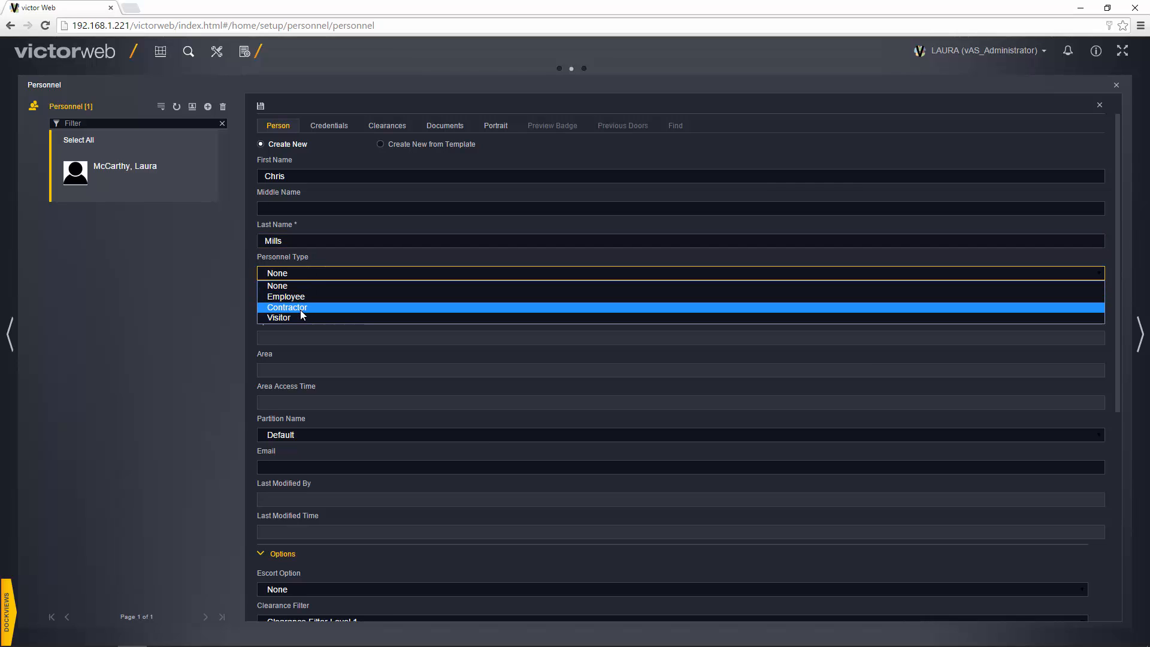
{"action": "left_click", "coordinate": [297, 298]}
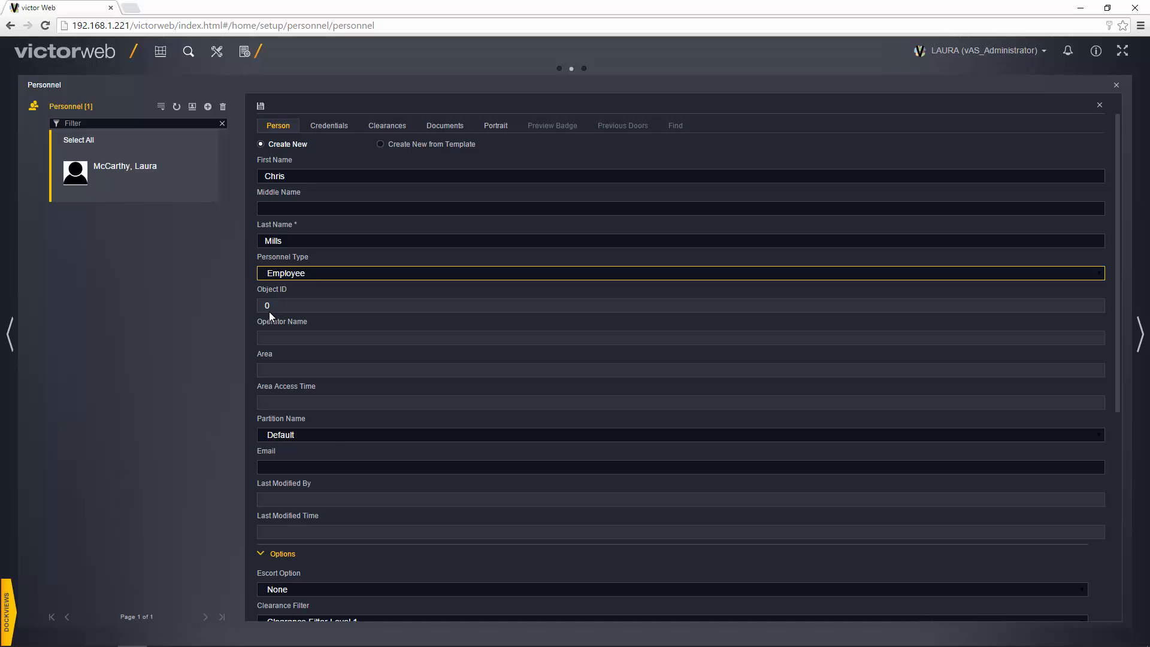
Keep the Escort Option at None and the Clearance Filter at Level 1.
{"action": "scroll", "coordinate": [270, 316], "scroll_direction": "down", "scroll_amount": 4}
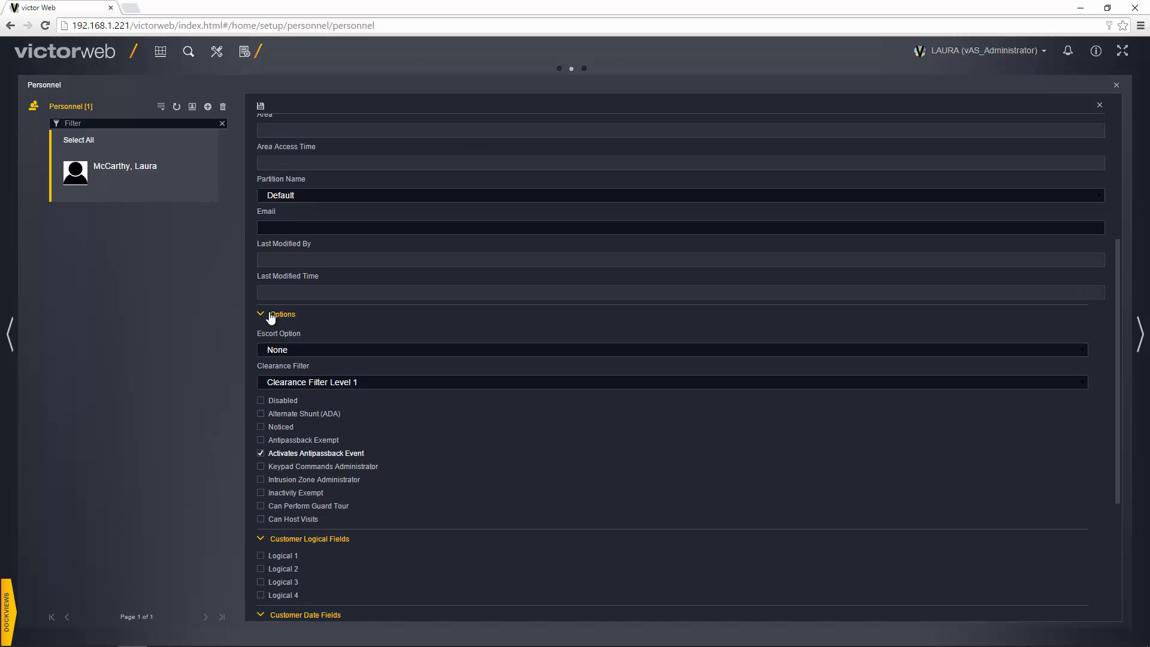
{"action": "left_click", "coordinate": [273, 349]}
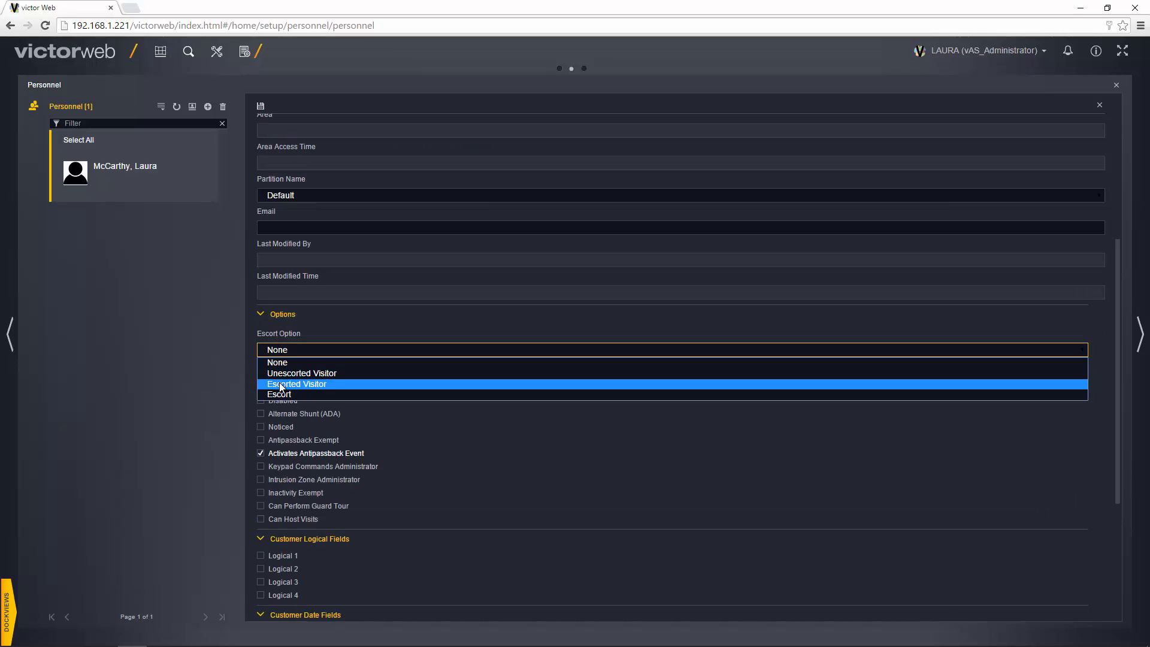
{"action": "left_click", "coordinate": [288, 349]}
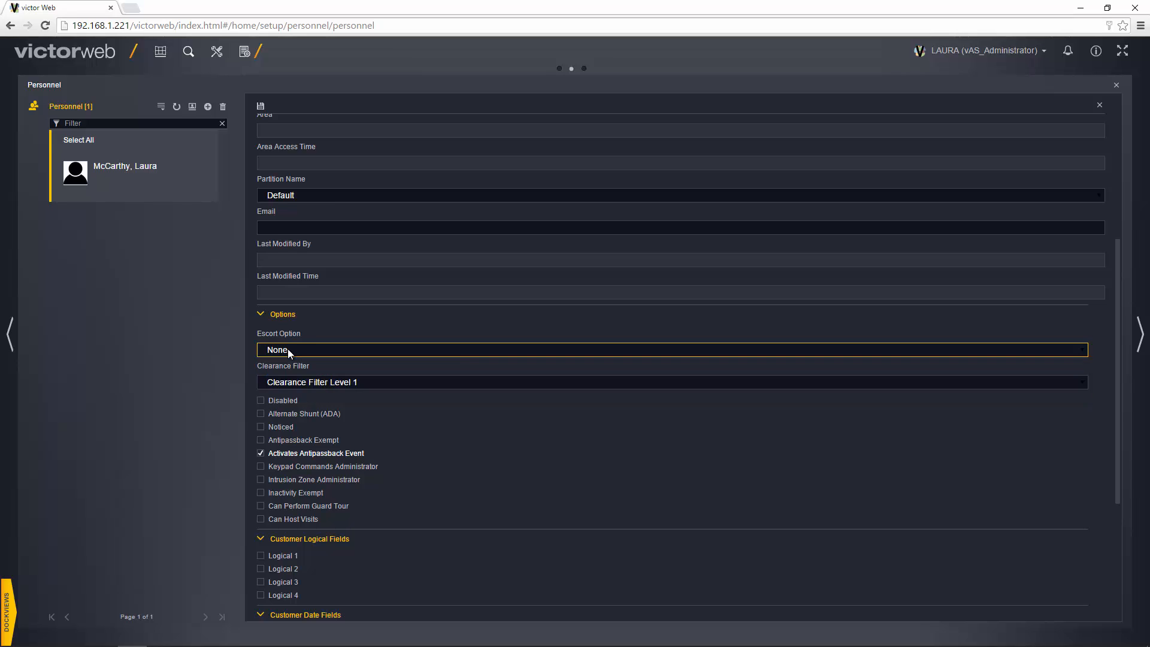
{"action": "scroll", "coordinate": [288, 351], "scroll_direction": "down", "scroll_amount": 2}
{"action": "left_click", "coordinate": [328, 263]}
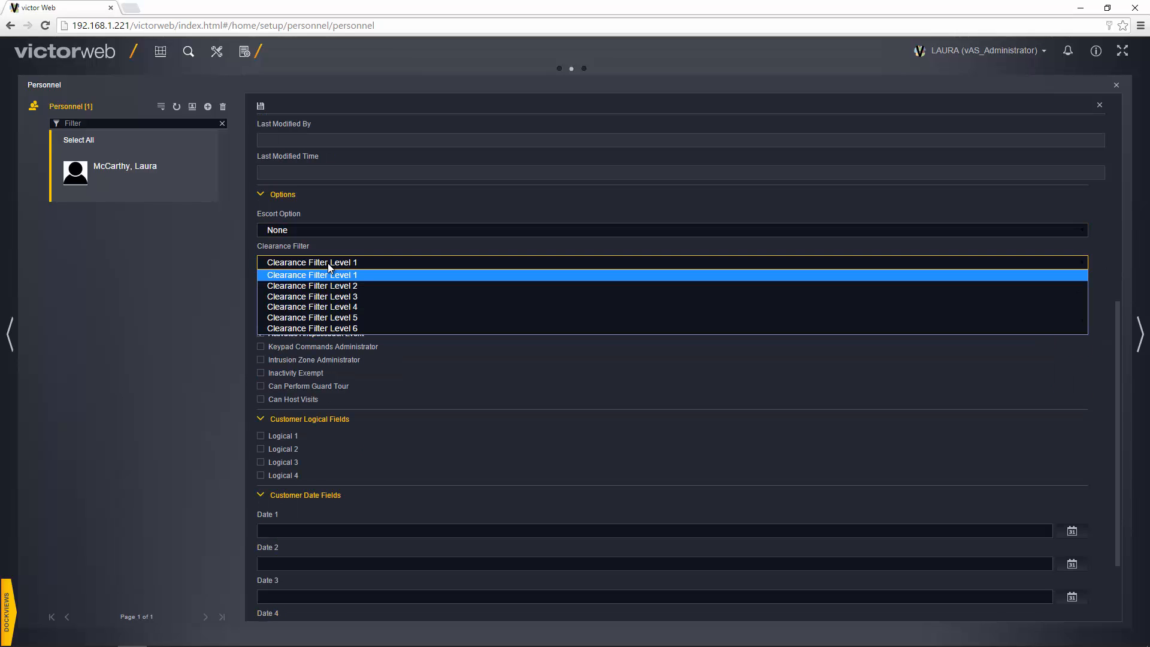
{"action": "left_click", "coordinate": [326, 360]}
{"action": "scroll", "coordinate": [325, 360], "scroll_direction": "down", "scroll_amount": 2}
{"action": "scroll", "coordinate": [326, 361], "scroll_direction": "up", "scroll_amount": 5}
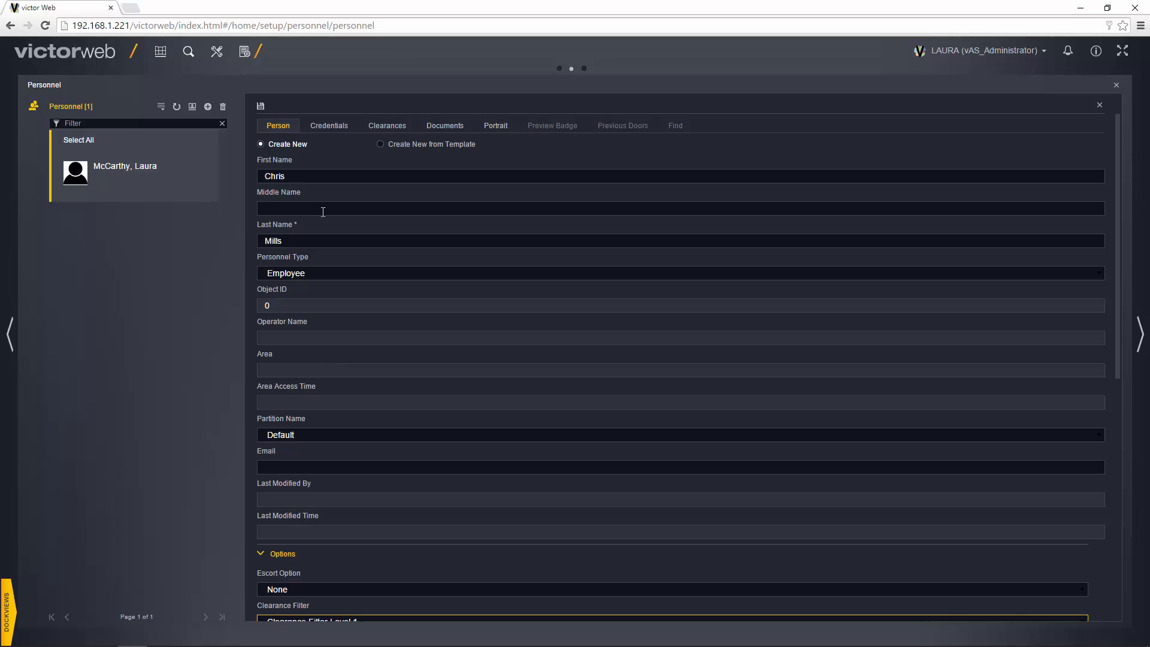
Start a new credential, agreeing to save the person record first.
{"action": "left_click", "coordinate": [322, 128]}
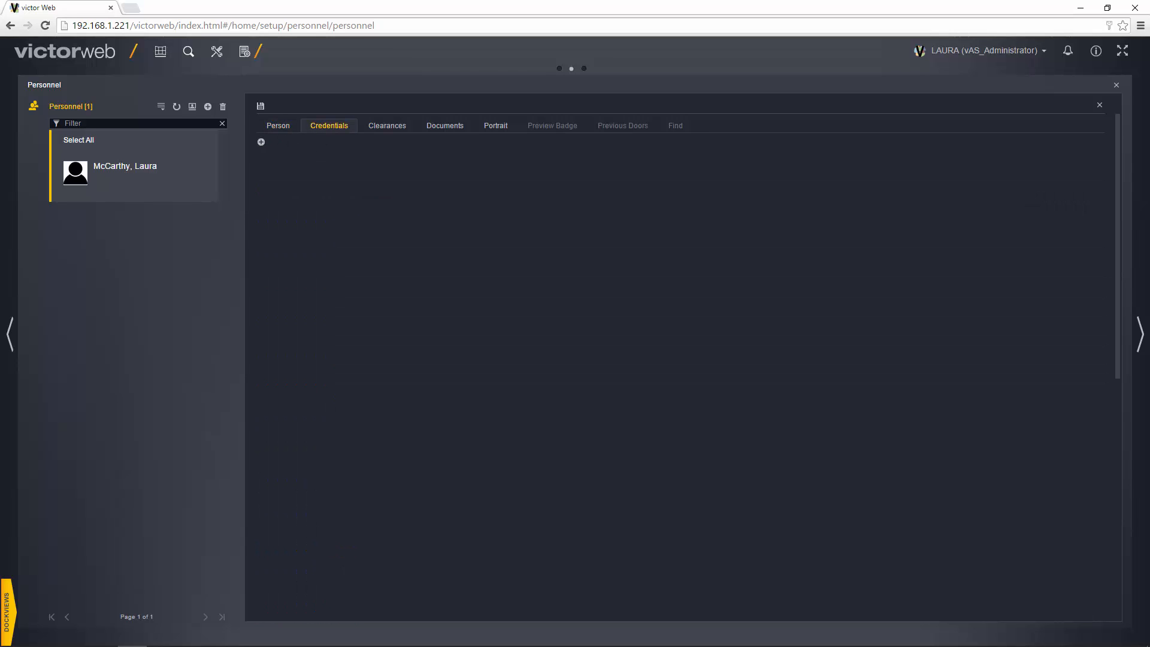
{"action": "left_click", "coordinate": [261, 142]}
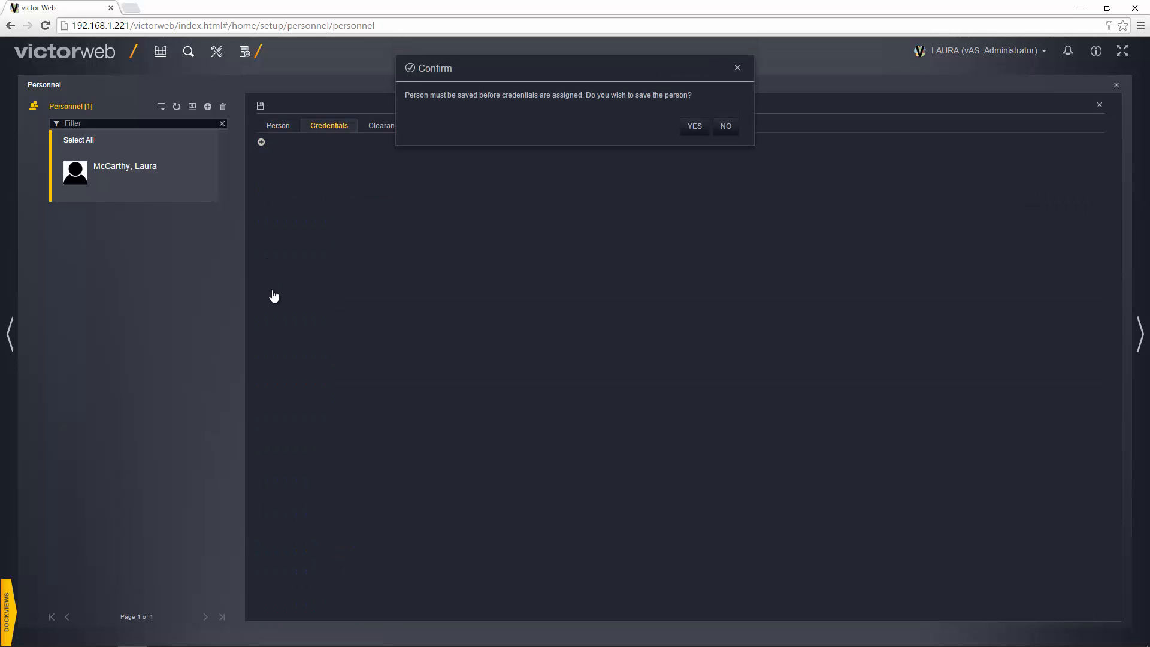
{"action": "left_click", "coordinate": [688, 127]}
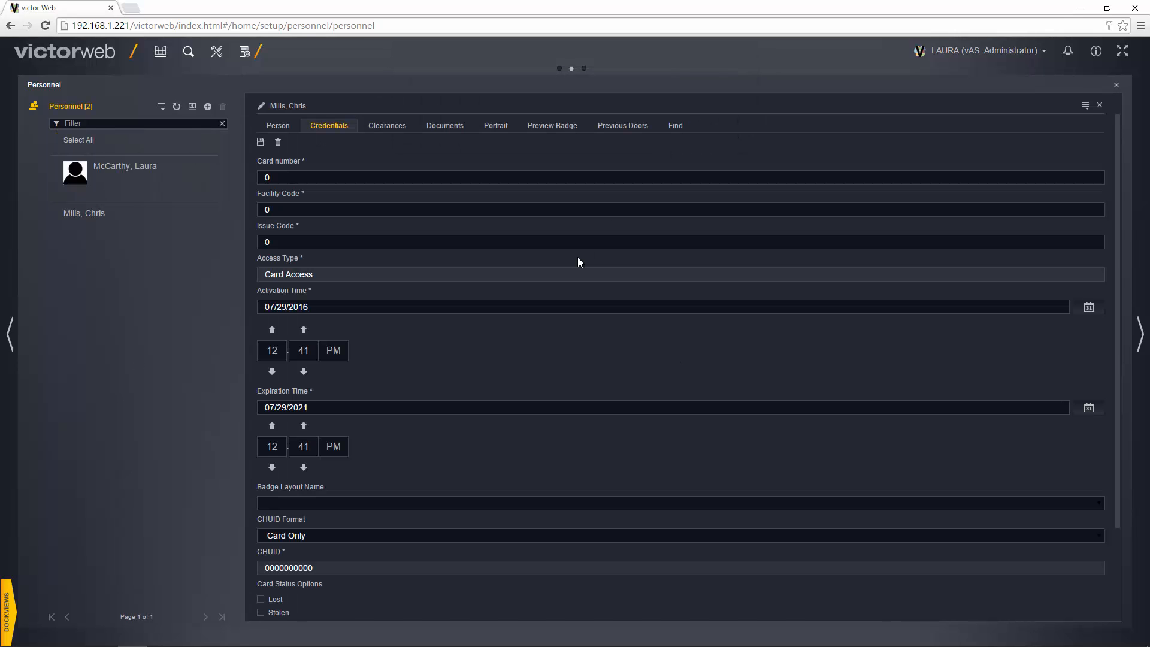
Set the card number to 123456 and review access type and extended options.
{"action": "left_click", "coordinate": [370, 178]}
{"action": "type", "text": "123456"}
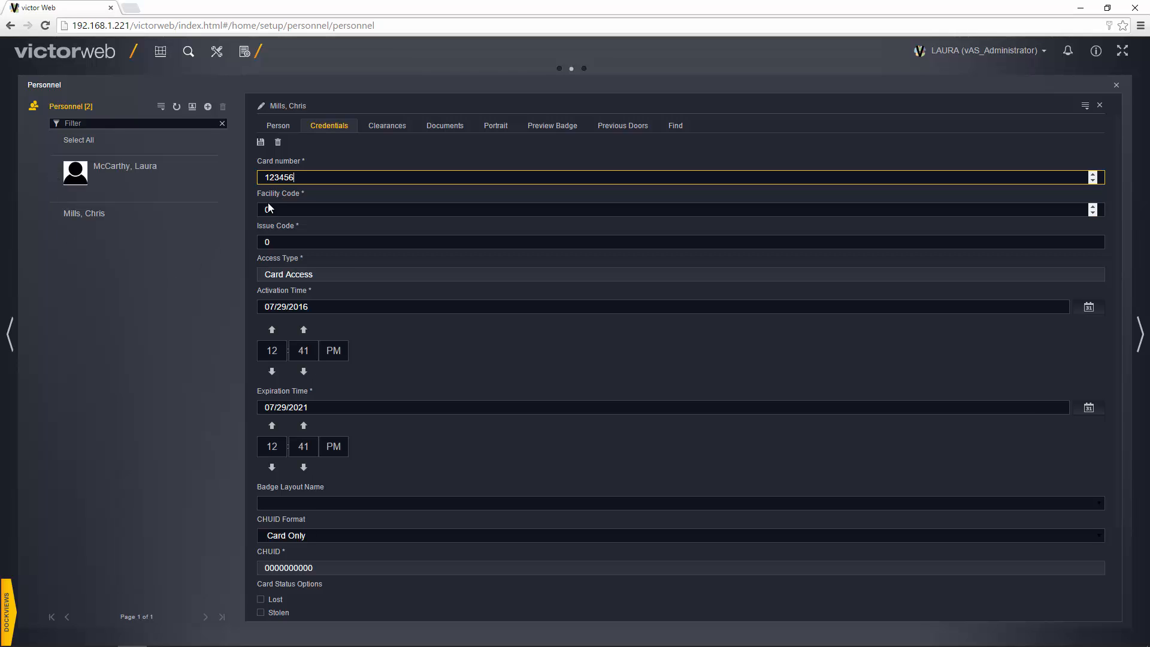
{"action": "left_click", "coordinate": [279, 273]}
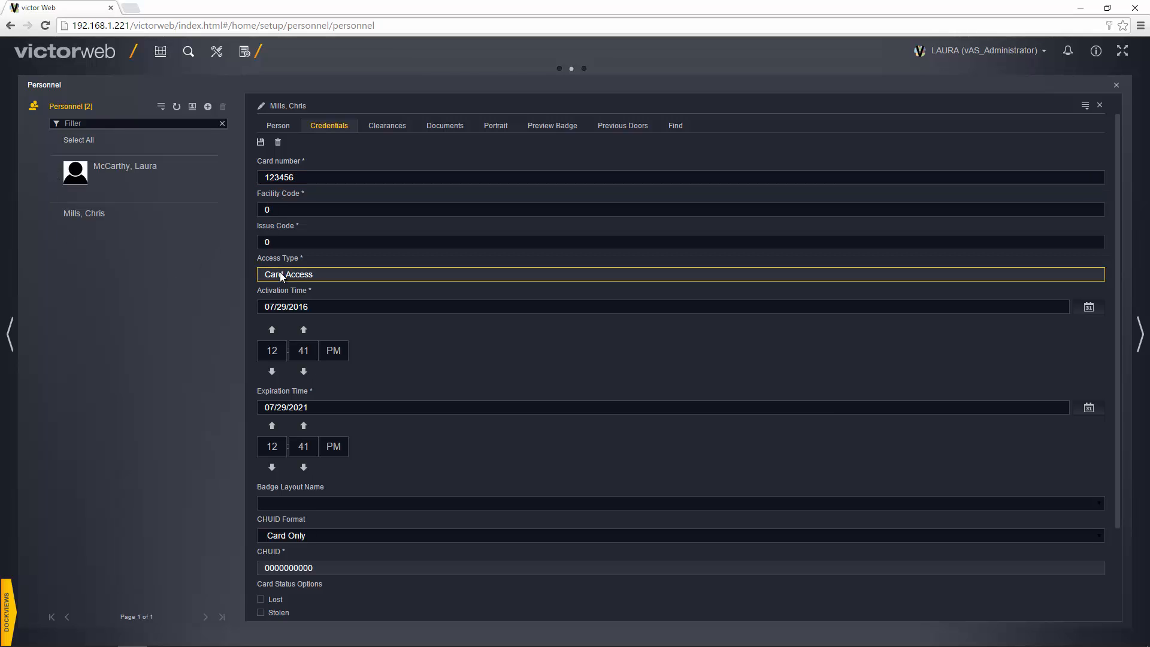
{"action": "scroll", "coordinate": [293, 319], "scroll_direction": "down", "scroll_amount": 2}
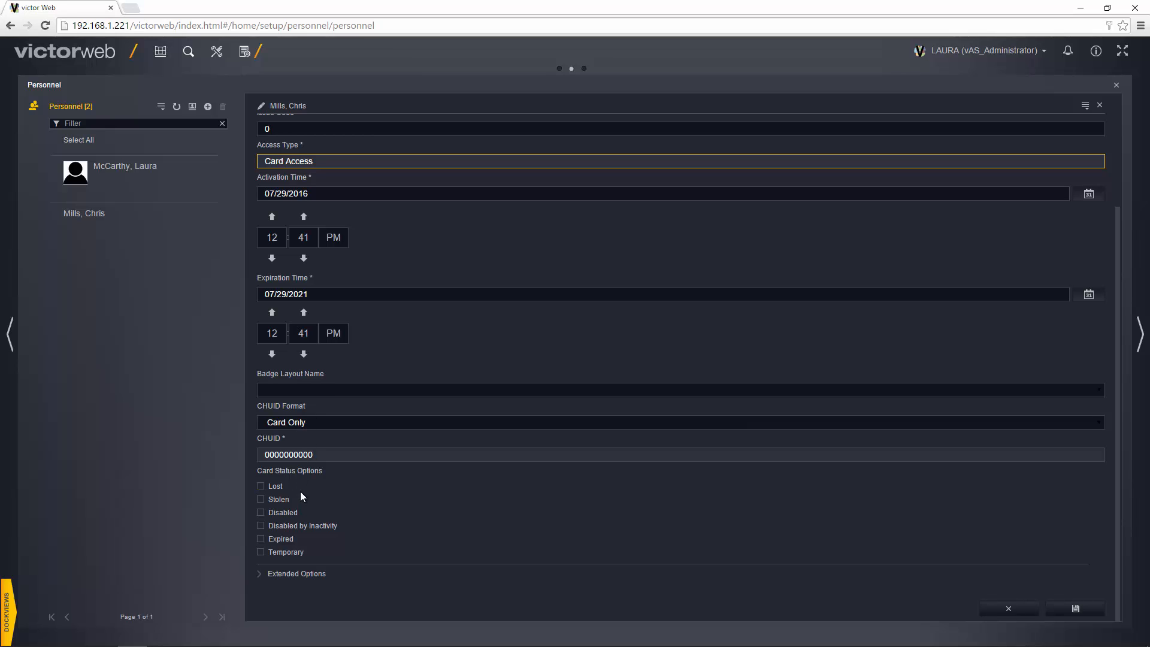
{"action": "left_click", "coordinate": [281, 573]}
{"action": "scroll", "coordinate": [351, 488], "scroll_direction": "down", "scroll_amount": 6}
{"action": "scroll", "coordinate": [351, 489], "scroll_direction": "up", "scroll_amount": 8}
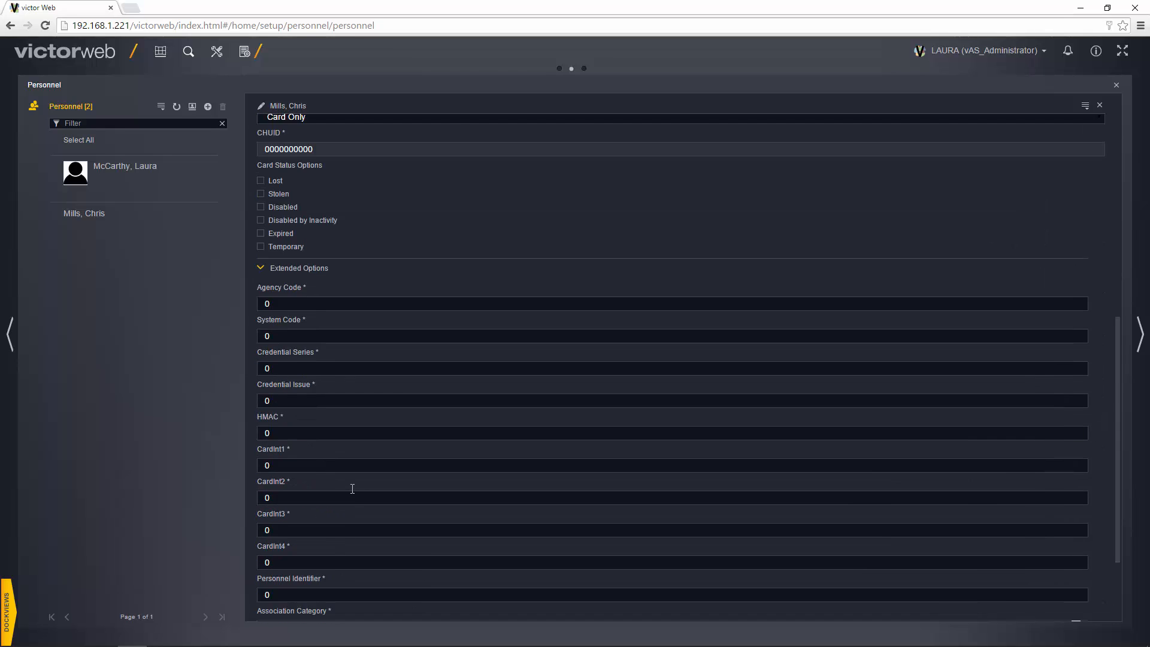
{"action": "left_click", "coordinate": [379, 128]}
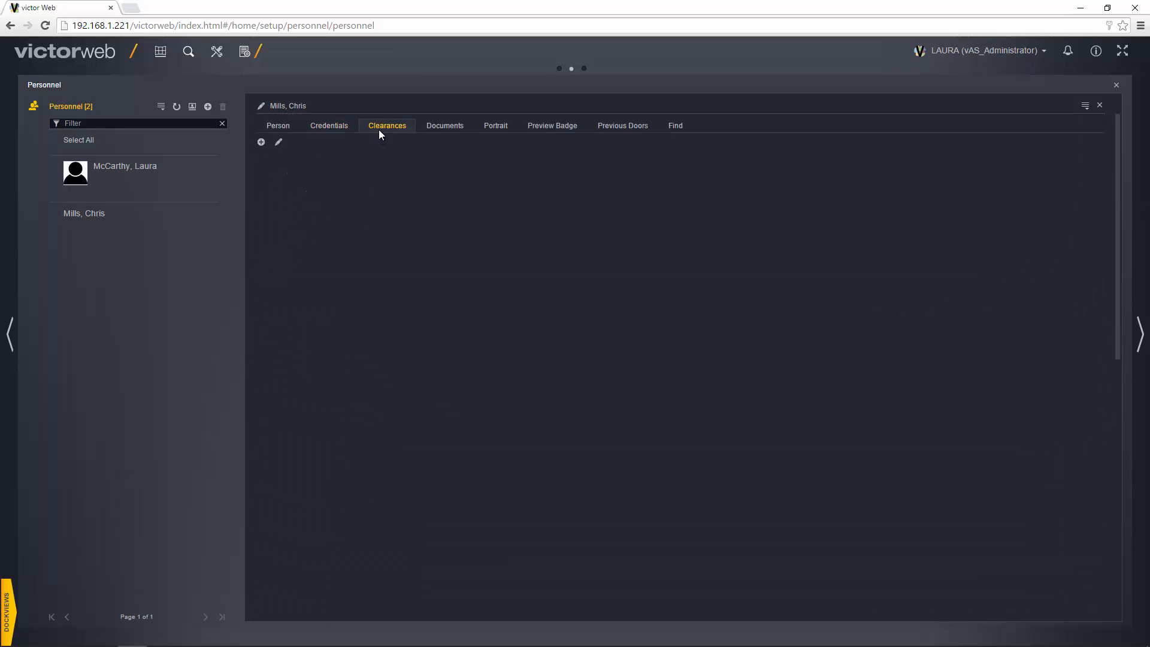
Grant the Canteen, Lab Doors and Reception clearances and save them.
{"action": "left_click", "coordinate": [261, 142]}
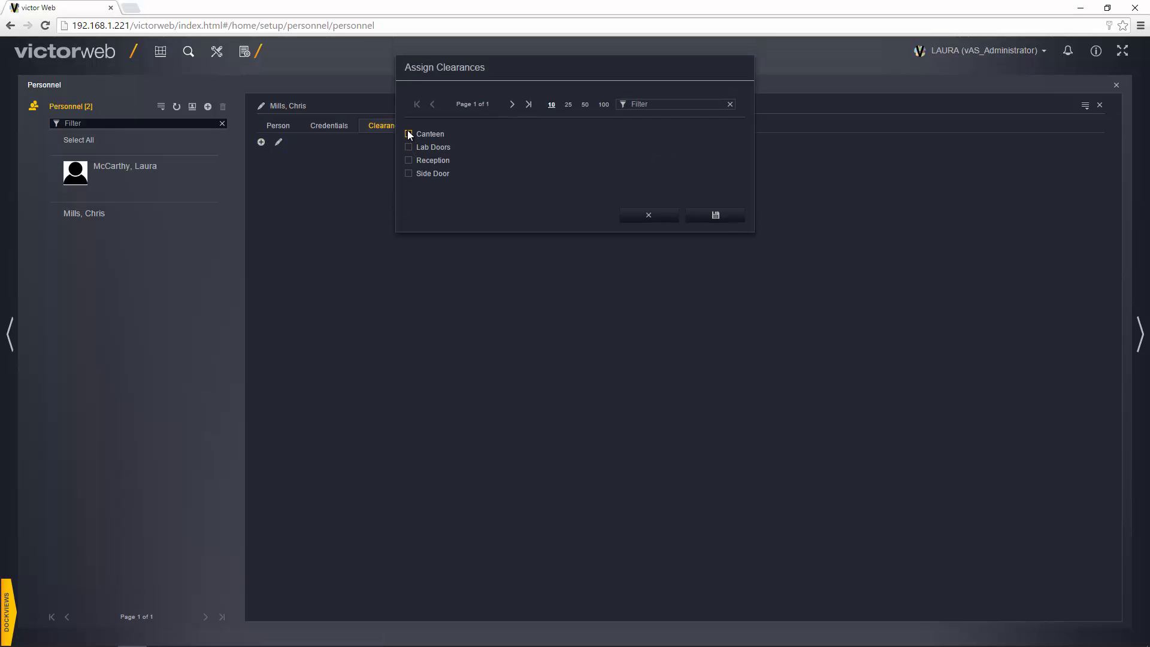
{"action": "left_click", "coordinate": [408, 134]}
{"action": "left_click", "coordinate": [408, 160]}
{"action": "left_click", "coordinate": [695, 217]}
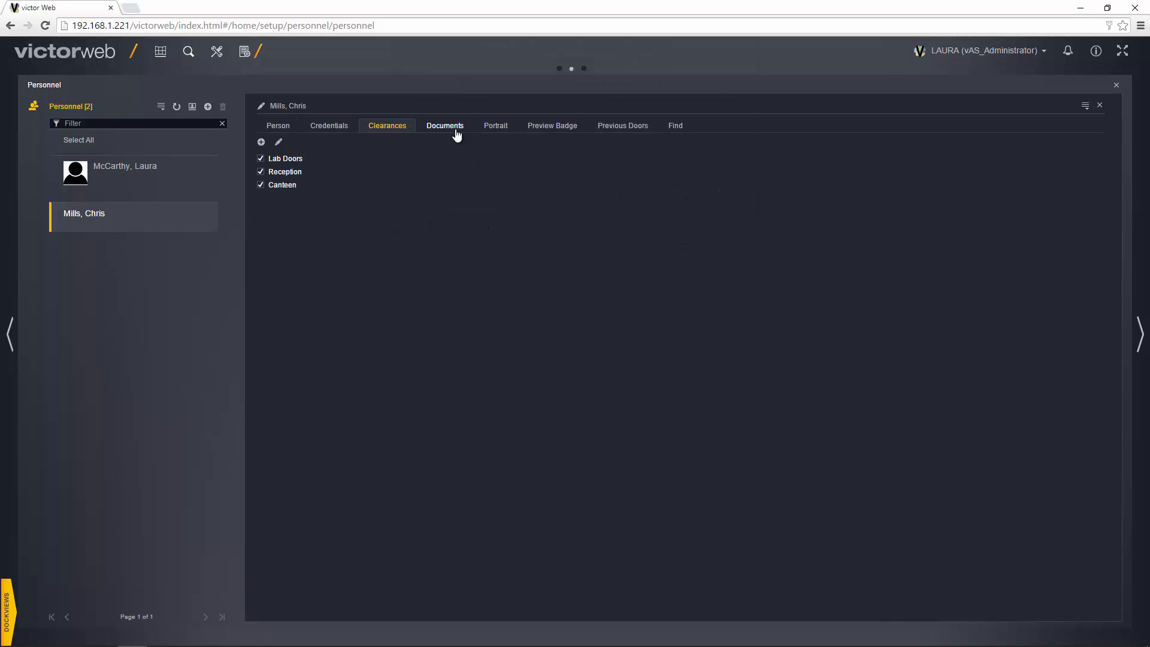
Start adding a document under Documents, then cancel without attaching anything.
{"action": "left_click", "coordinate": [457, 134]}
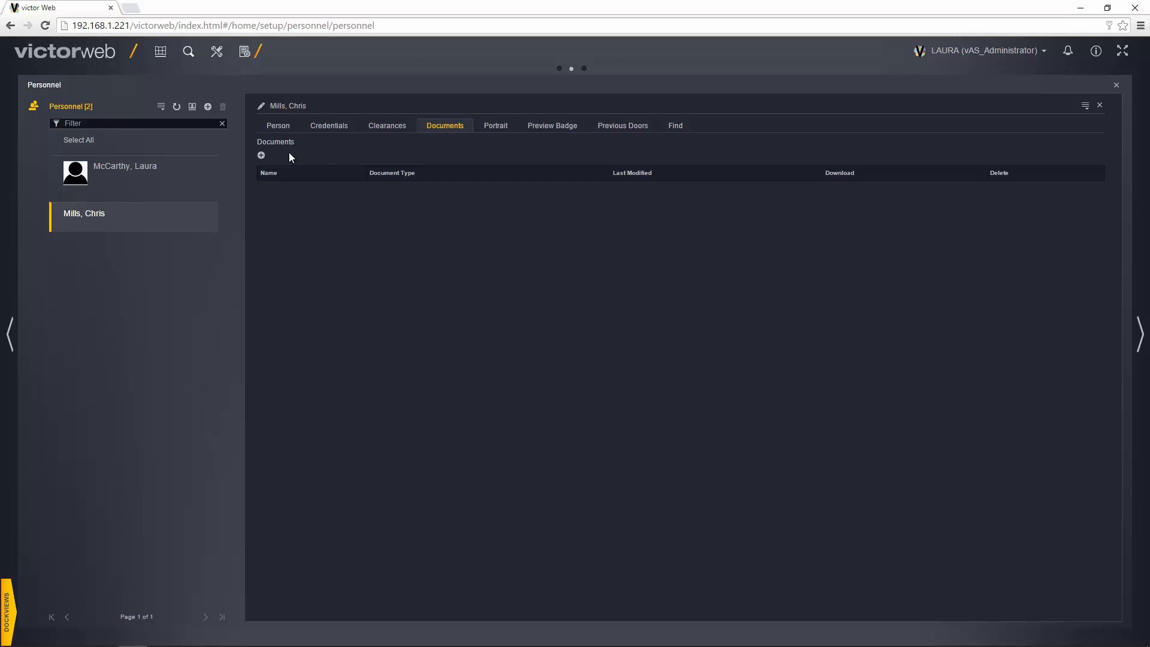
{"action": "left_click", "coordinate": [262, 156]}
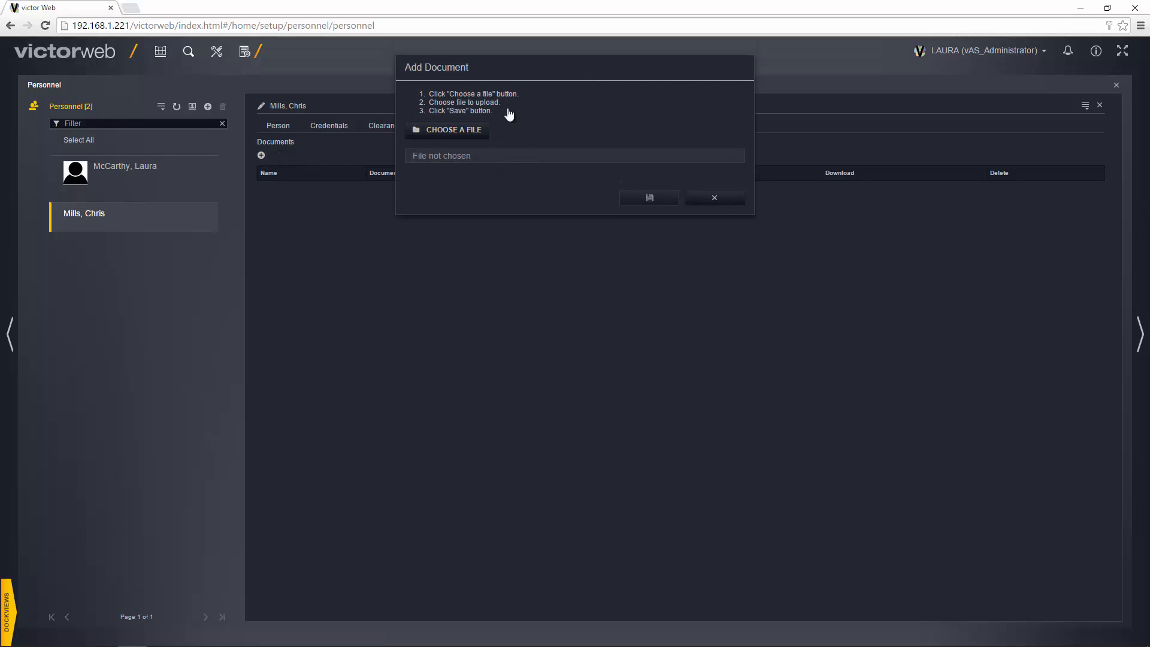
{"action": "left_click", "coordinate": [716, 197]}
Load a picture from Pictures and save it as the primary portrait VictorWeb_65484.
{"action": "left_click", "coordinate": [491, 128]}
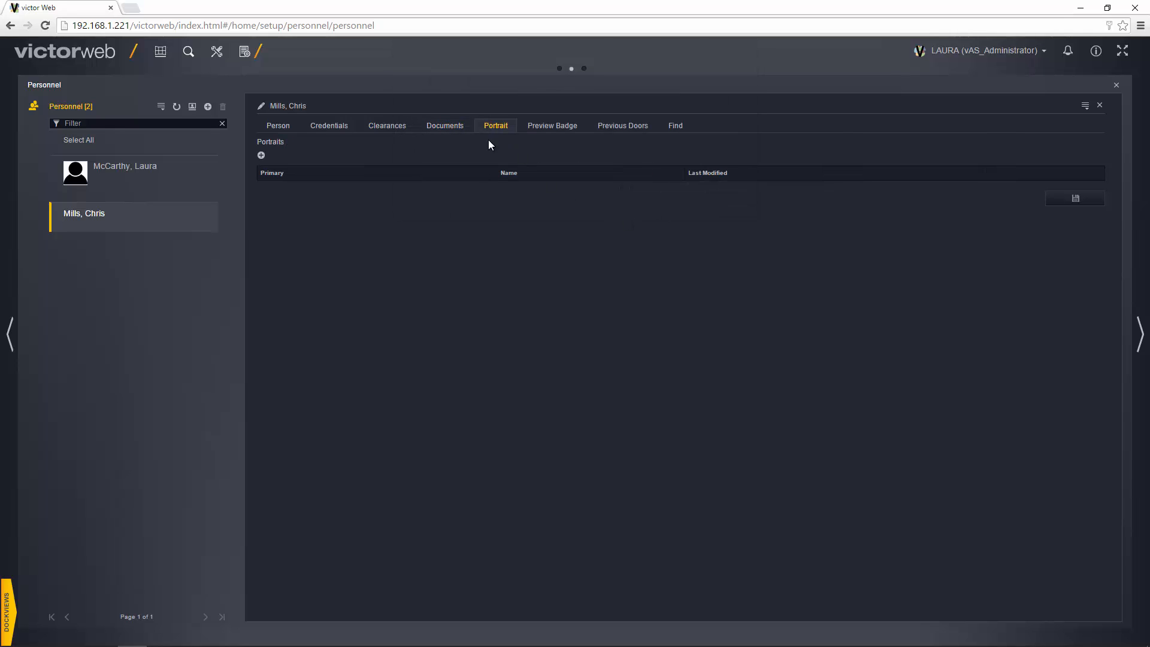
{"action": "left_click", "coordinate": [261, 155]}
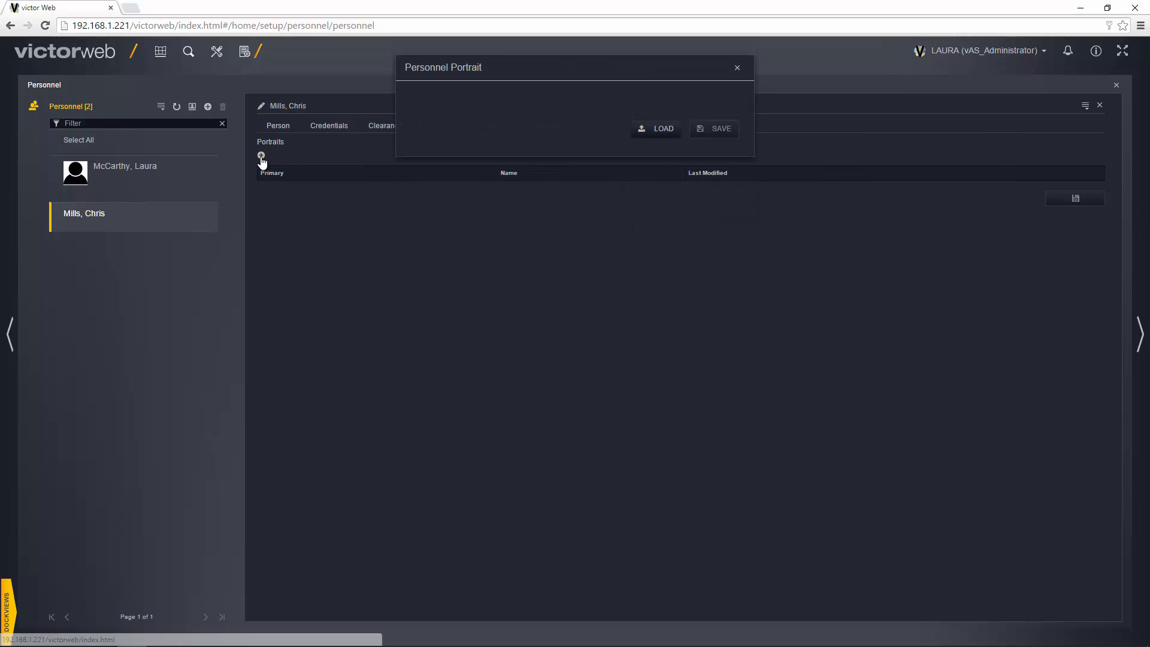
{"action": "left_click", "coordinate": [663, 131]}
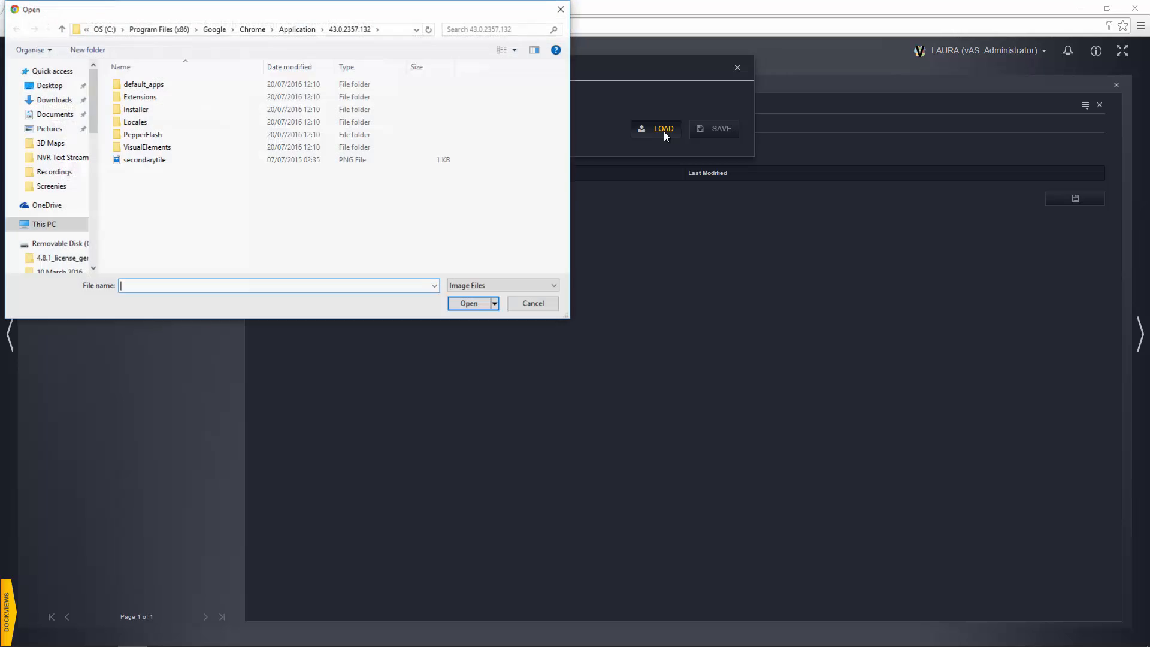
{"action": "left_click", "coordinate": [49, 129]}
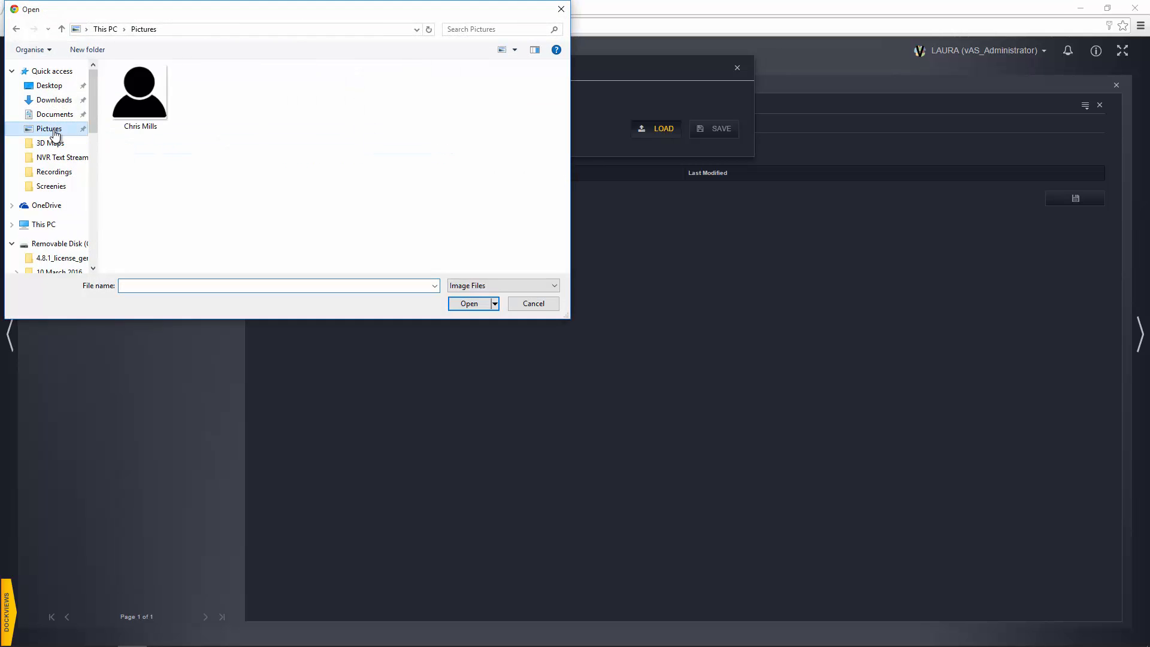
{"action": "double_click", "coordinate": [156, 90]}
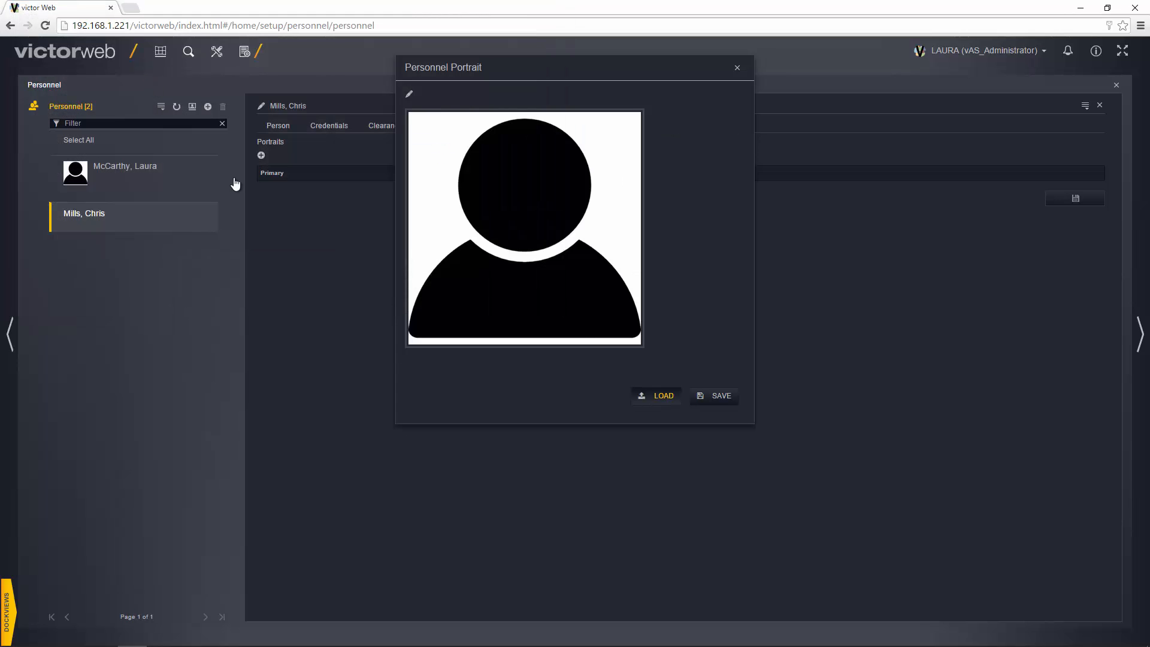
{"action": "left_click", "coordinate": [703, 396]}
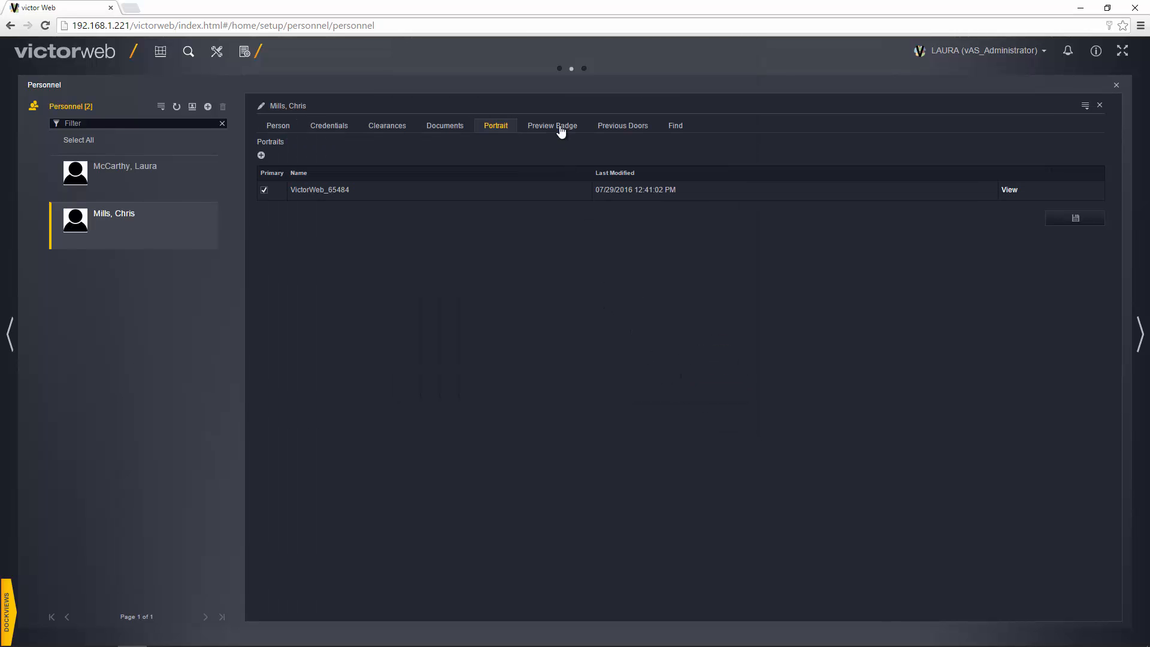
Preview the new employee's badge and door swipe history, then compare the other person's door history.
{"action": "left_click", "coordinate": [558, 132]}
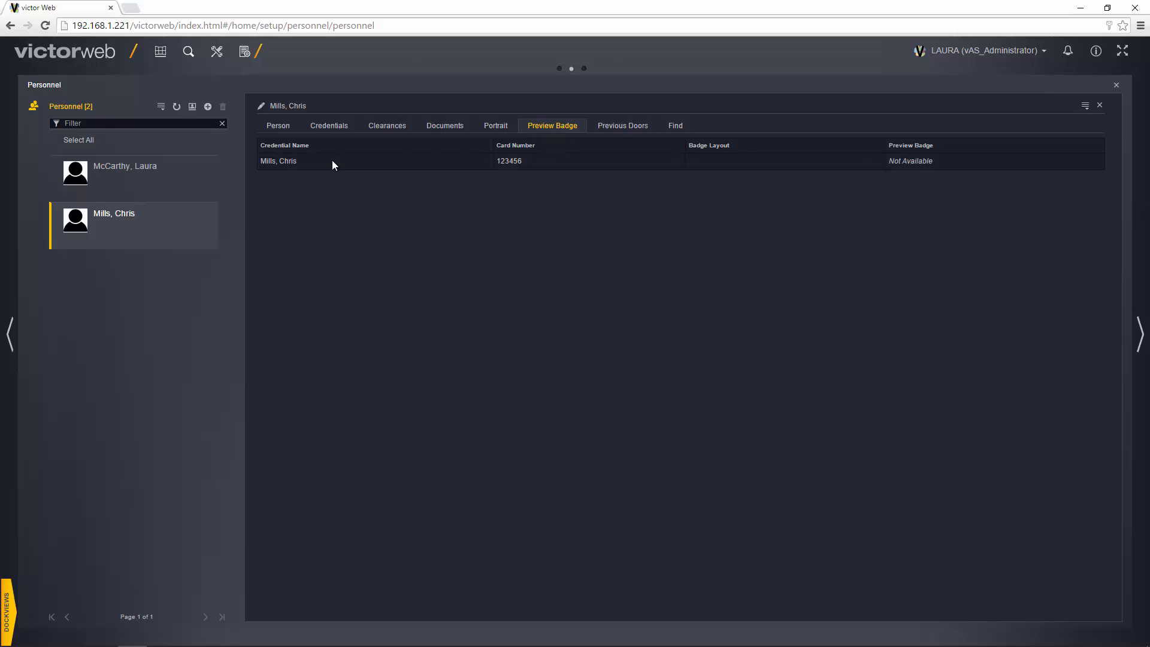
{"action": "left_click", "coordinate": [635, 126]}
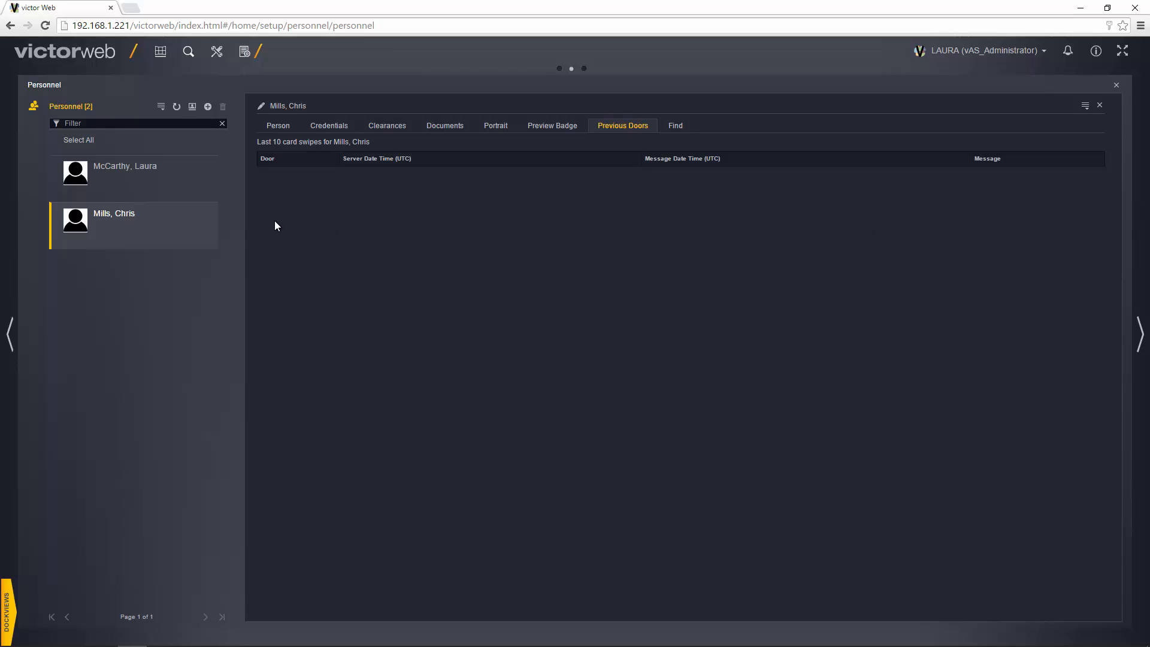
{"action": "left_click", "coordinate": [155, 185]}
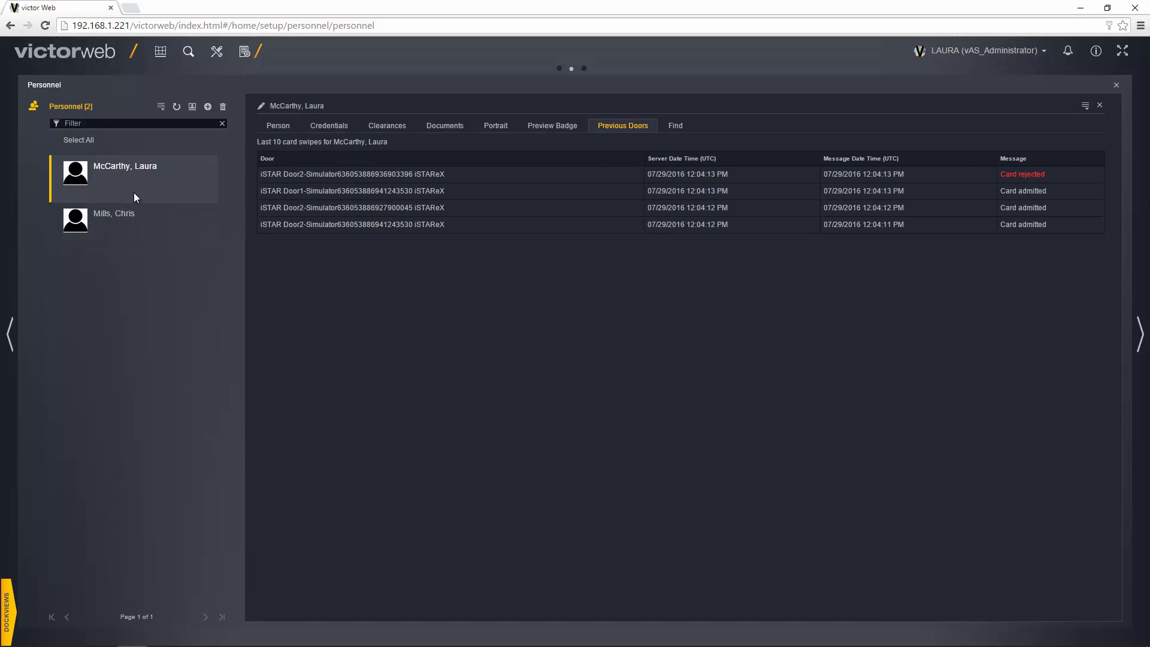
Return to the new employee's Person details (Employee, Object ID 5002, Default partition) without choosing any action.
{"action": "left_click", "coordinate": [1085, 109]}
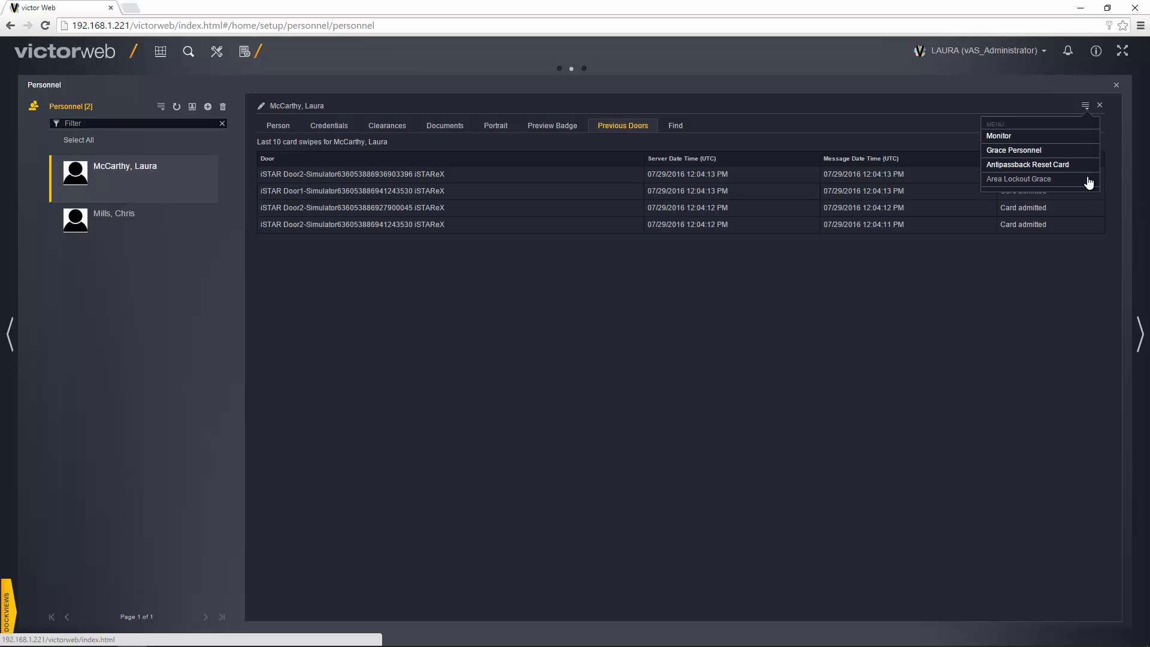
{"action": "left_click", "coordinate": [1081, 137]}
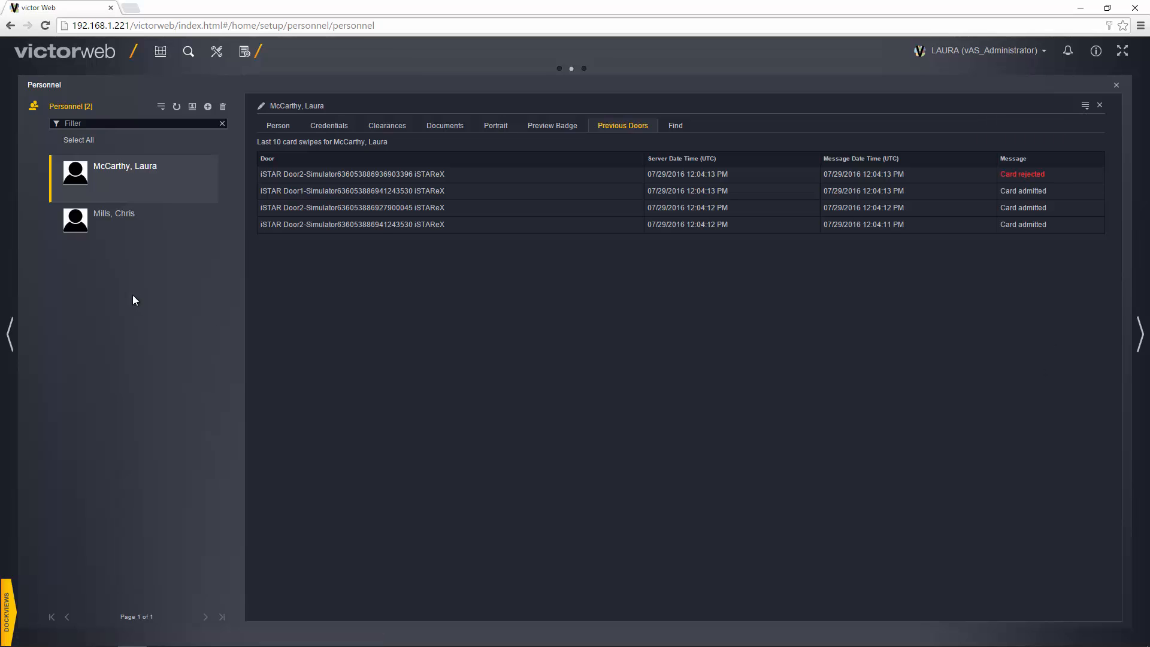
{"action": "left_click", "coordinate": [154, 237]}
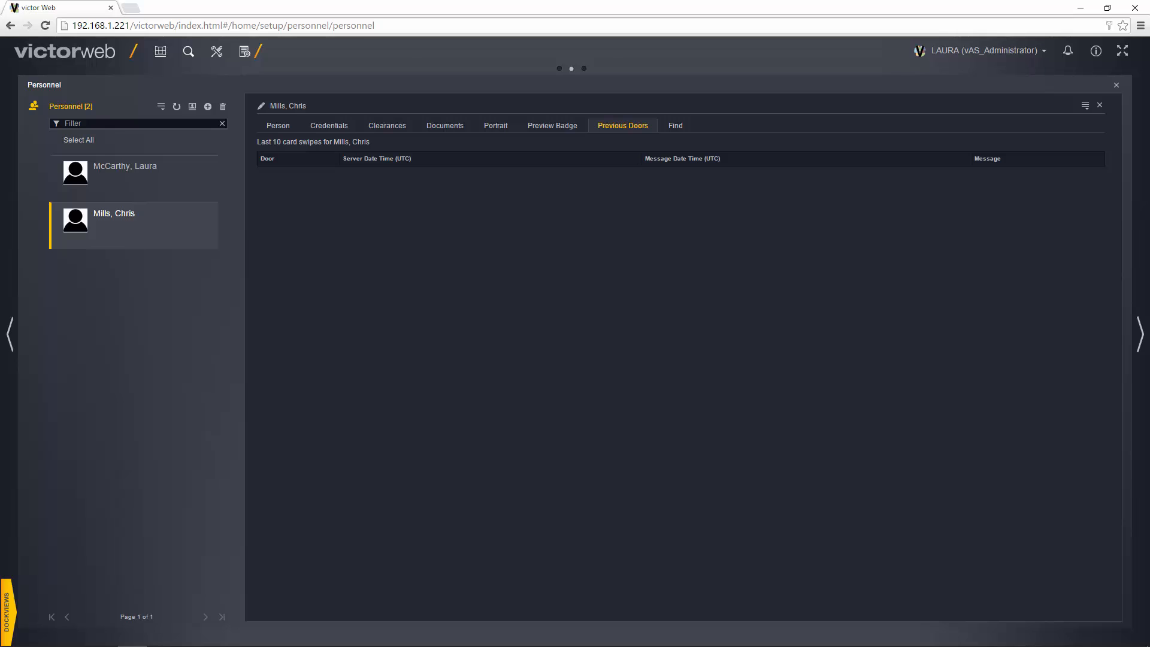
{"action": "left_click", "coordinate": [277, 127]}
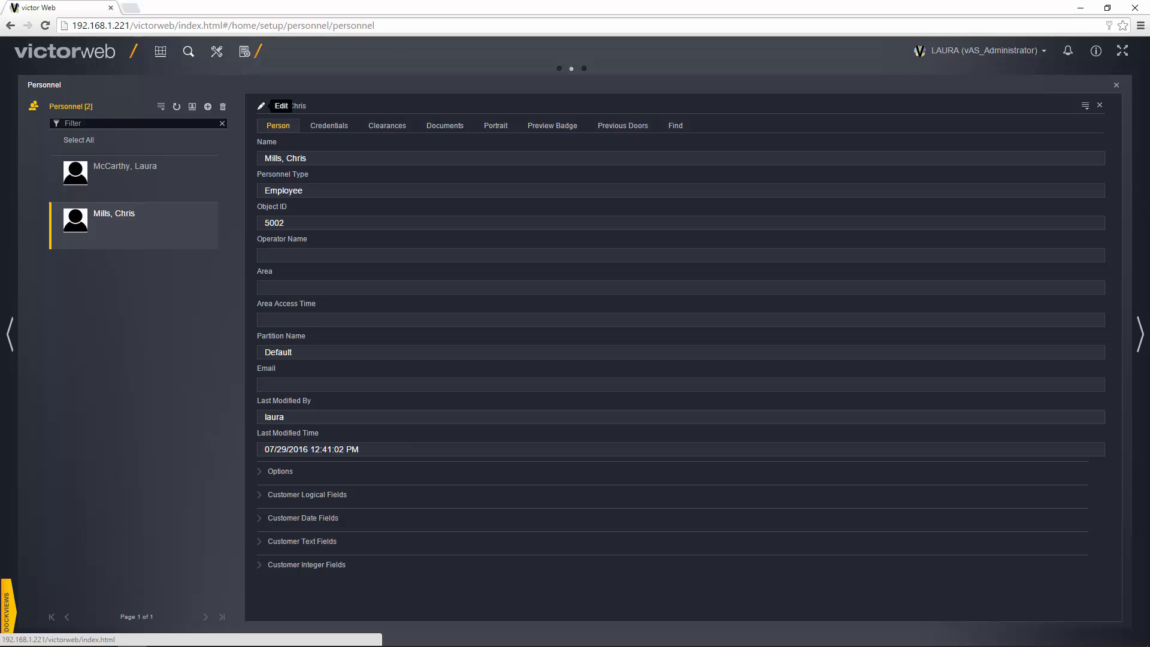
Edit and re-save the new employee's record, then reselect it to confirm last modified 12:41:43 PM.
{"action": "left_click", "coordinate": [261, 106]}
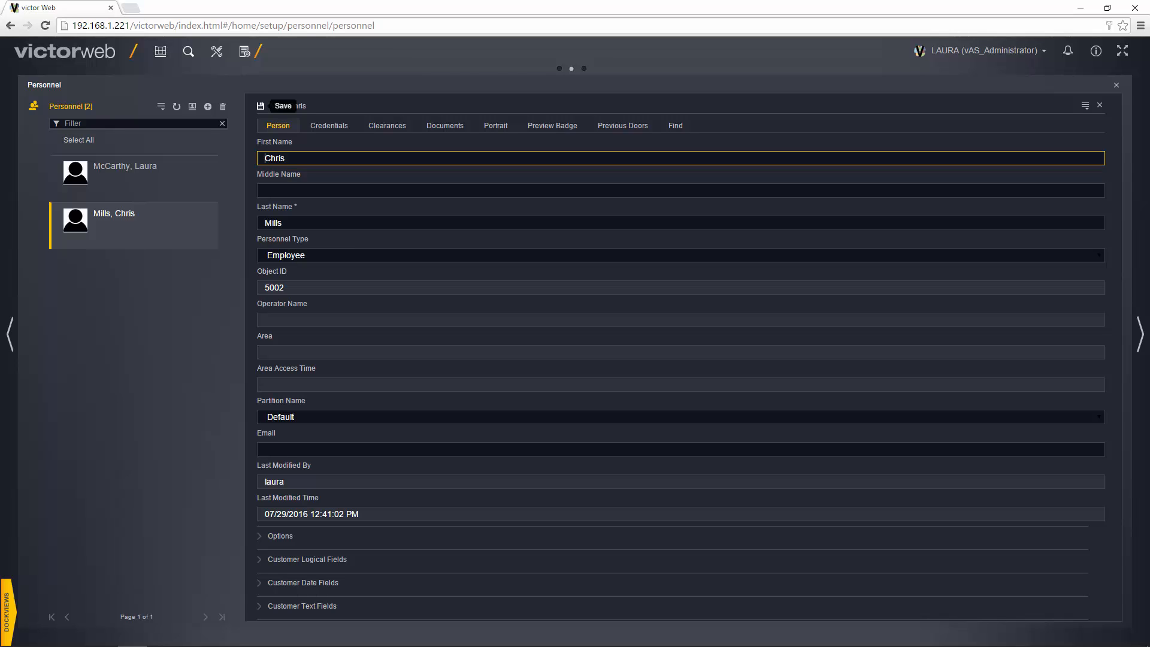
{"action": "left_click", "coordinate": [262, 109]}
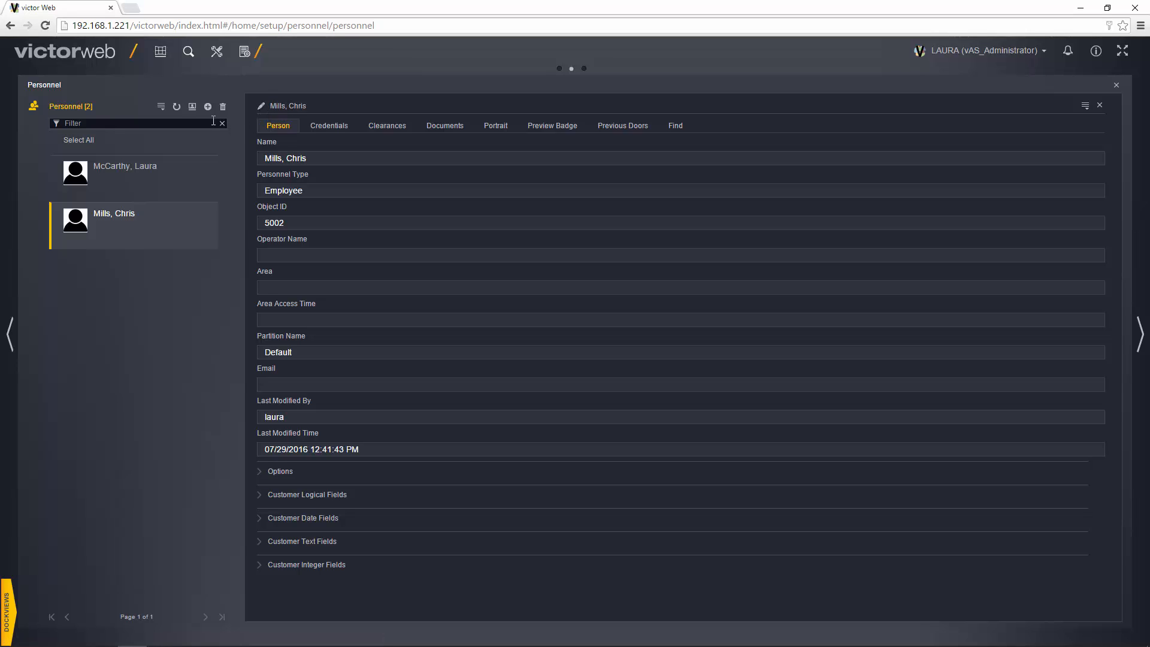
{"action": "left_click", "coordinate": [188, 171]}
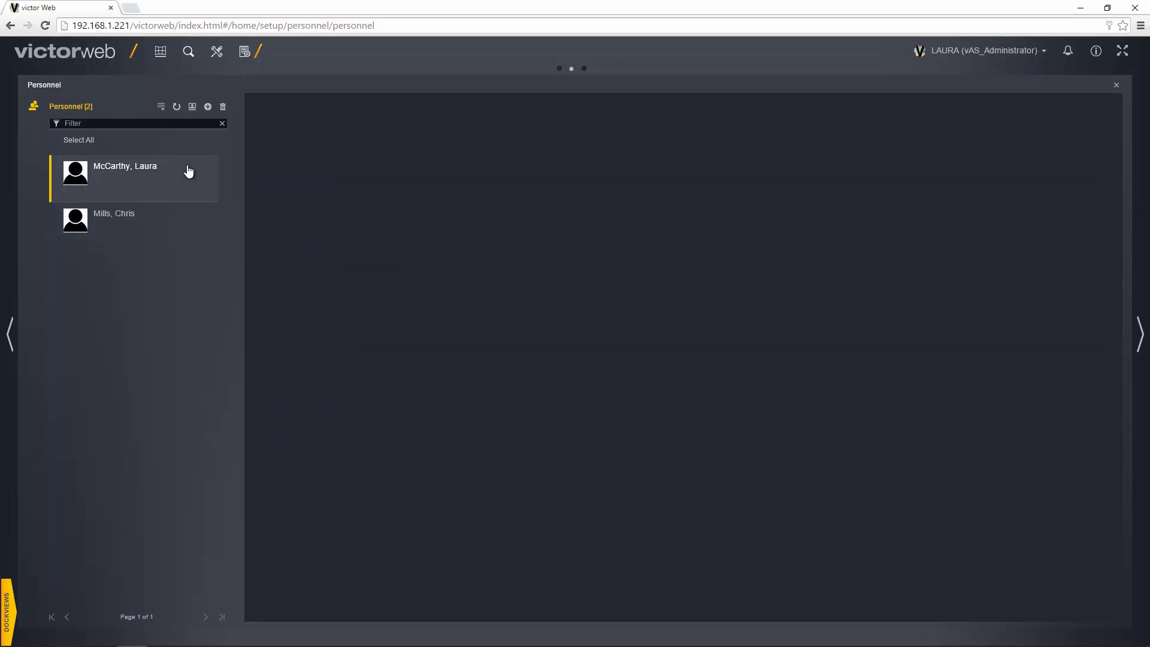
{"action": "left_click", "coordinate": [176, 218]}
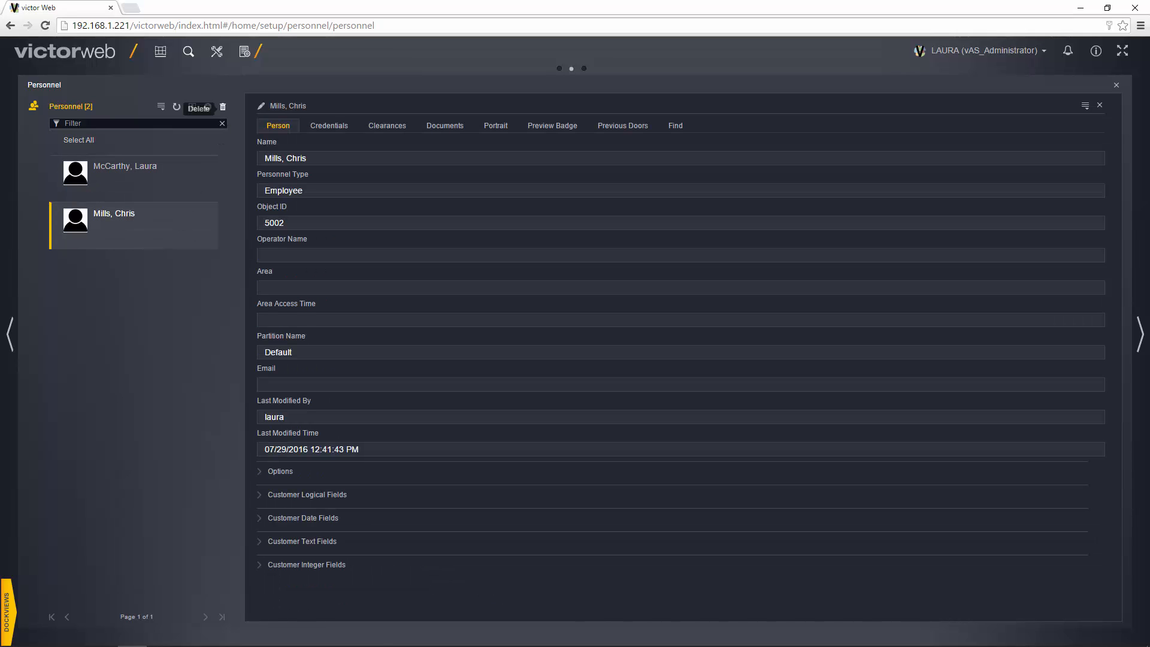